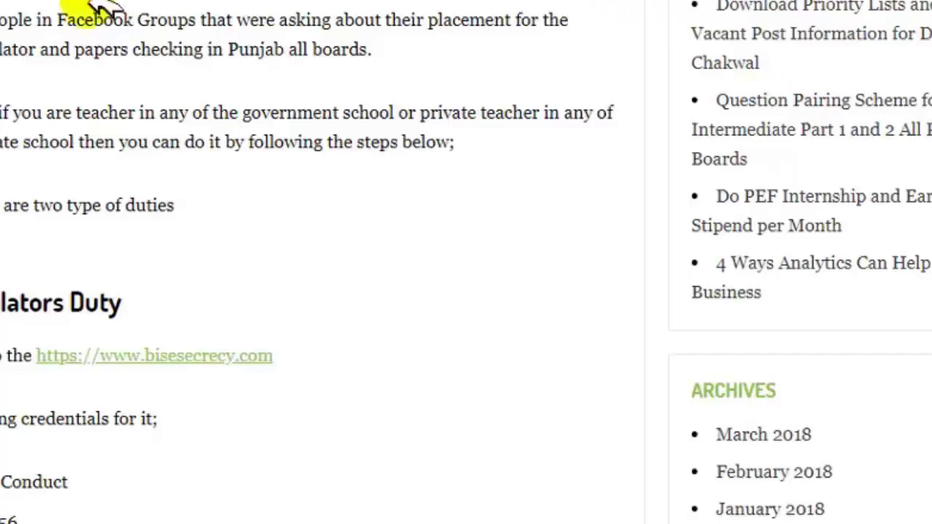
Scroll the blog article to its bisesecrecy.com link and open the portal.
scroll(312, 262, "up", 8)
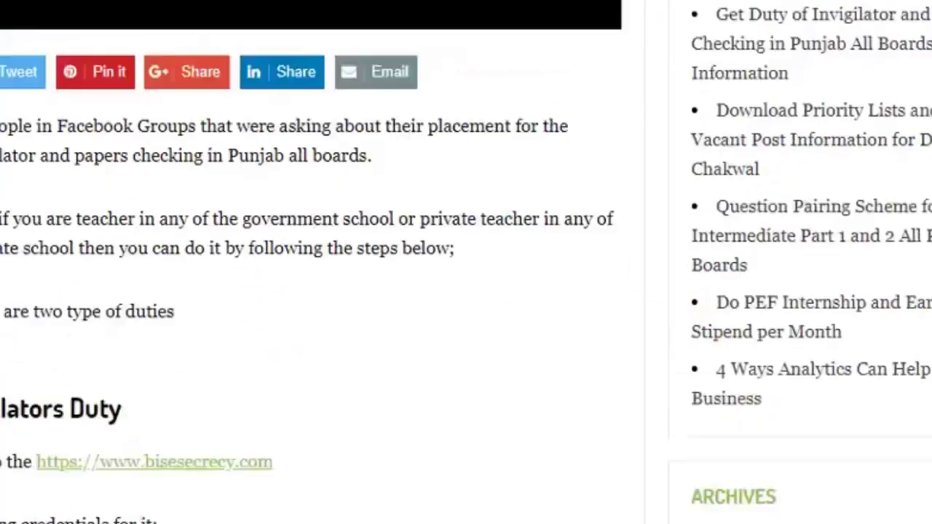
scroll(466, 263, "up", 1)
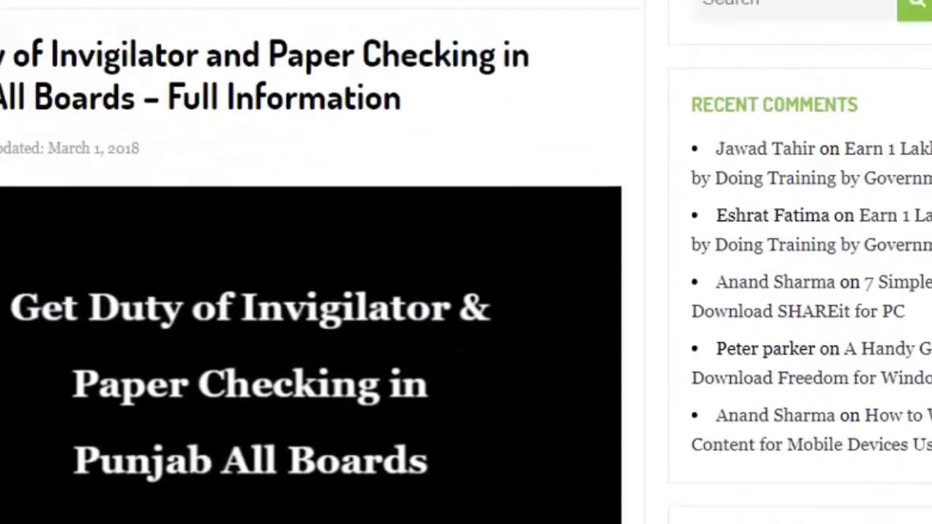
scroll(466, 262, "down", 5)
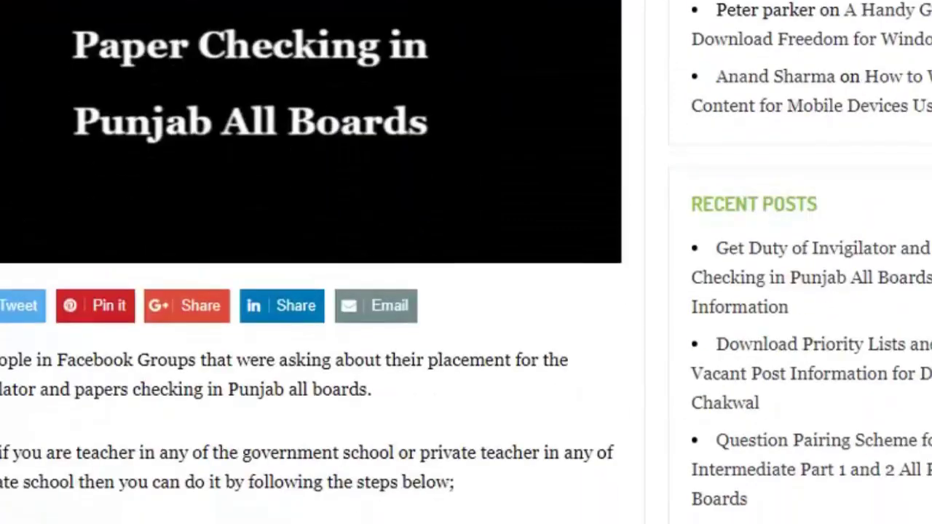
scroll(466, 263, "down", 1)
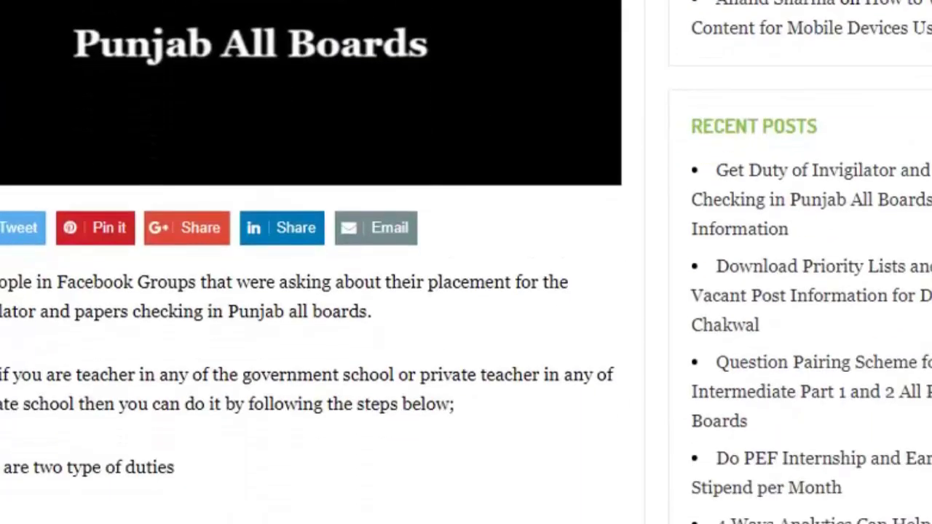
scroll(466, 262, "down", 4)
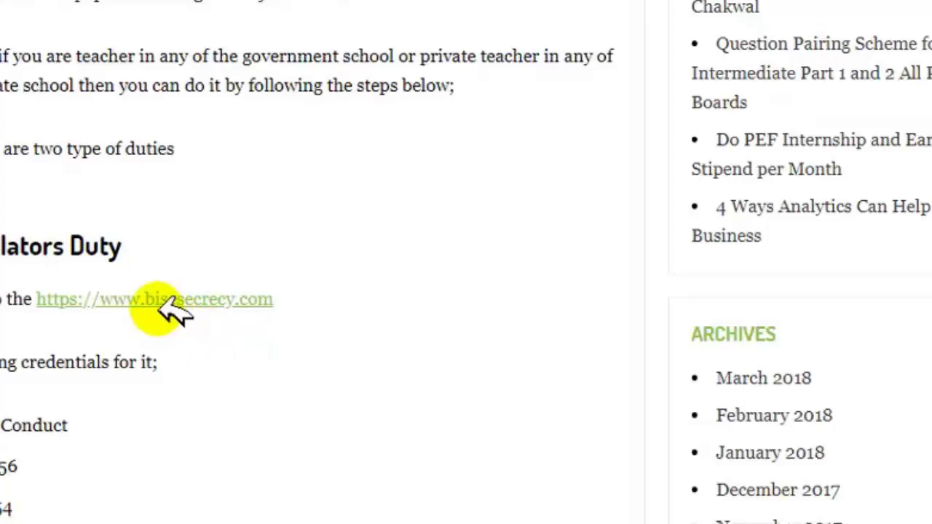
left_click(178, 299)
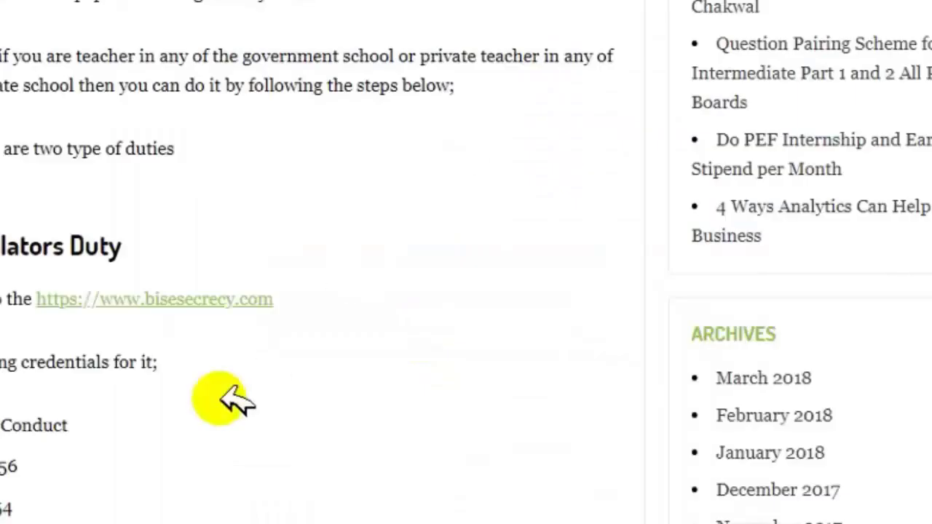
Enter the article's username and the account password on the portal login form.
double_click(47, 421)
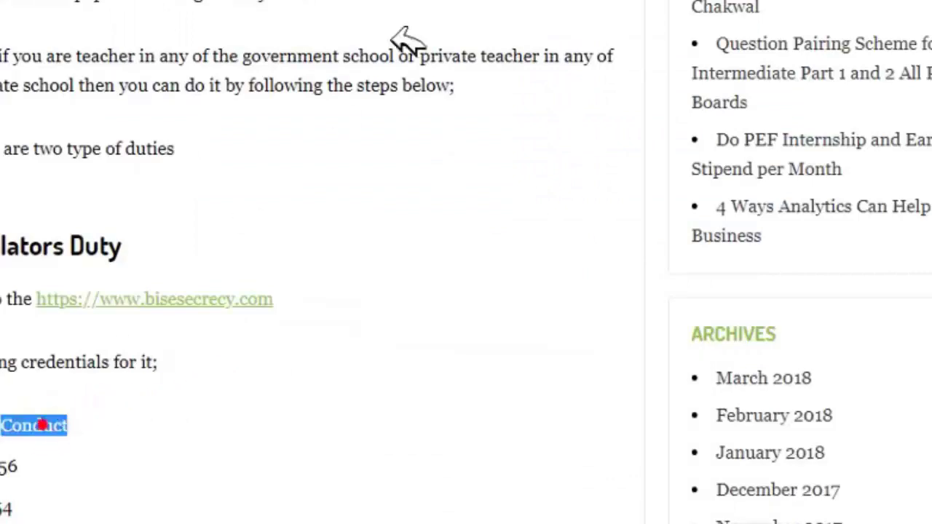
right_click(854, 1)
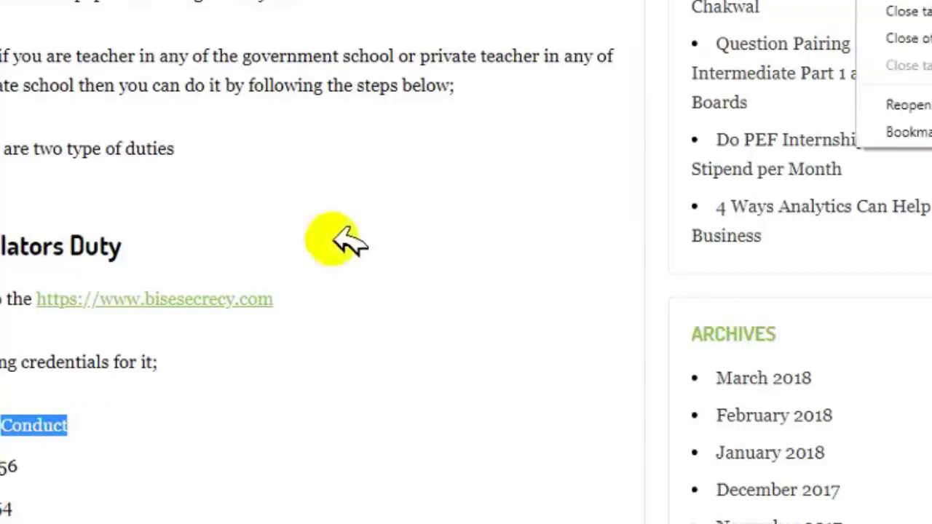
left_click(801, 2)
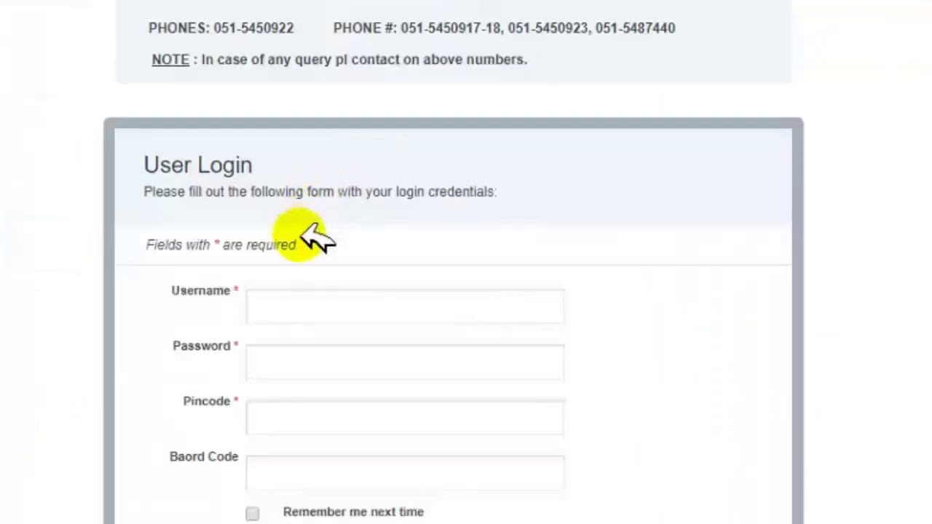
left_click(286, 294)
type("Conduct")
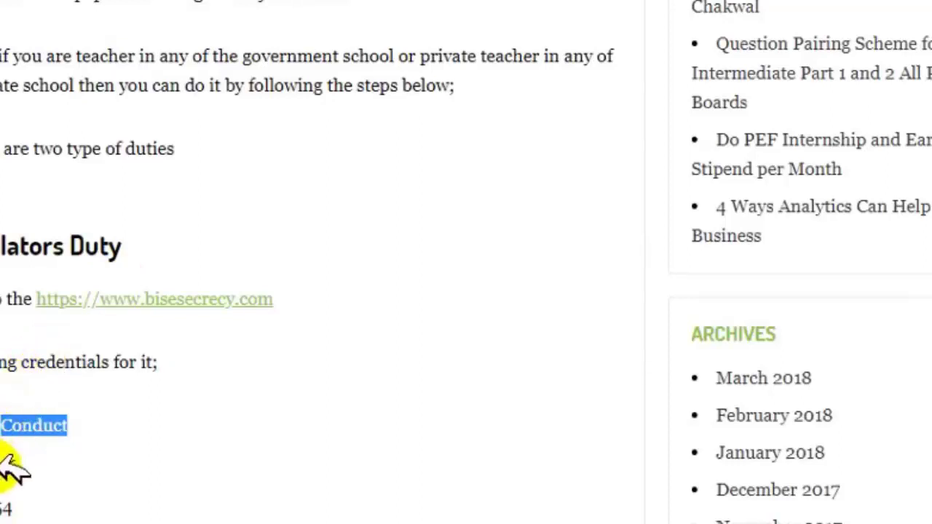
left_click(11, 462)
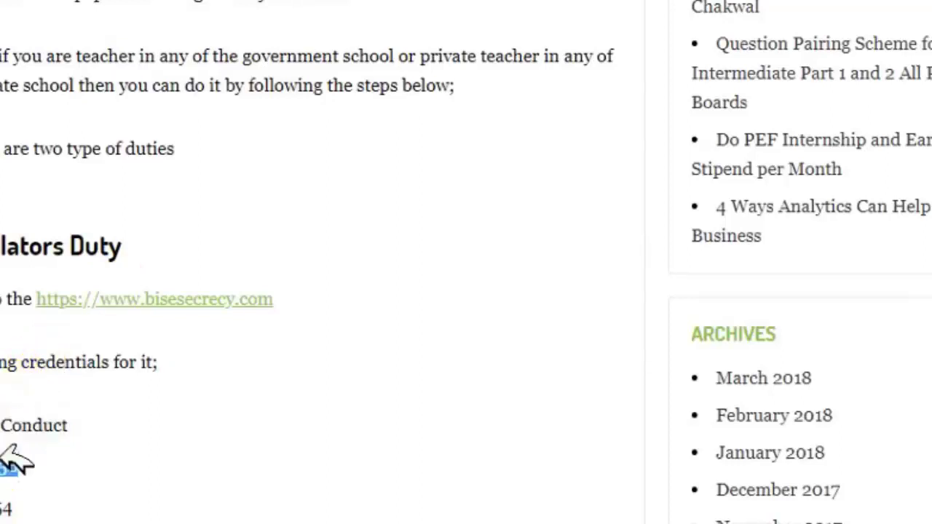
left_click_drag(10, 466, 0, 466)
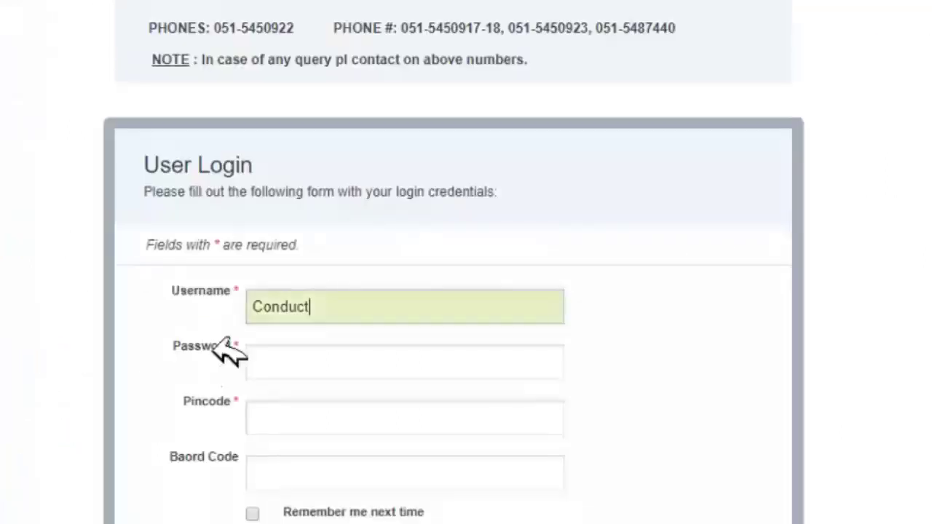
left_click(249, 367)
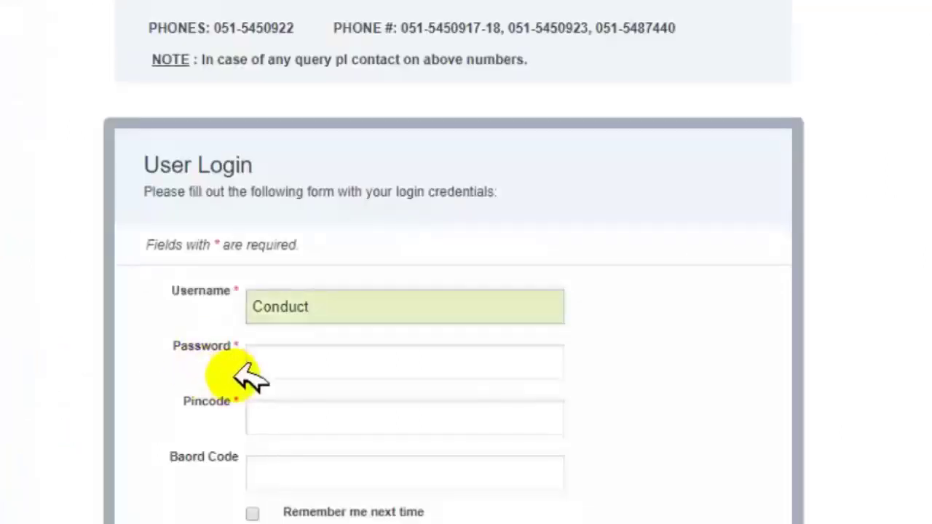
type("123")
Paste the article's pincode, enter the board code, and submit the login.
left_click(275, 360)
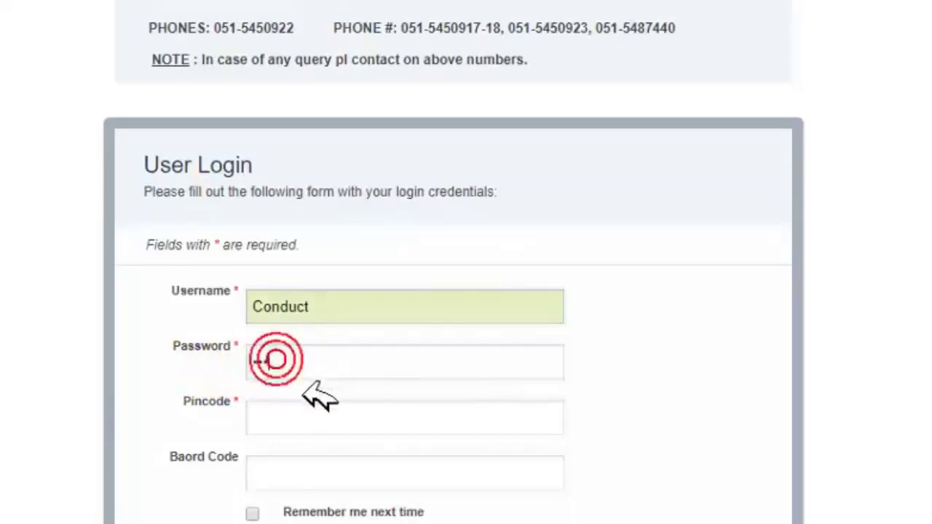
left_click(276, 420)
key("Tab")
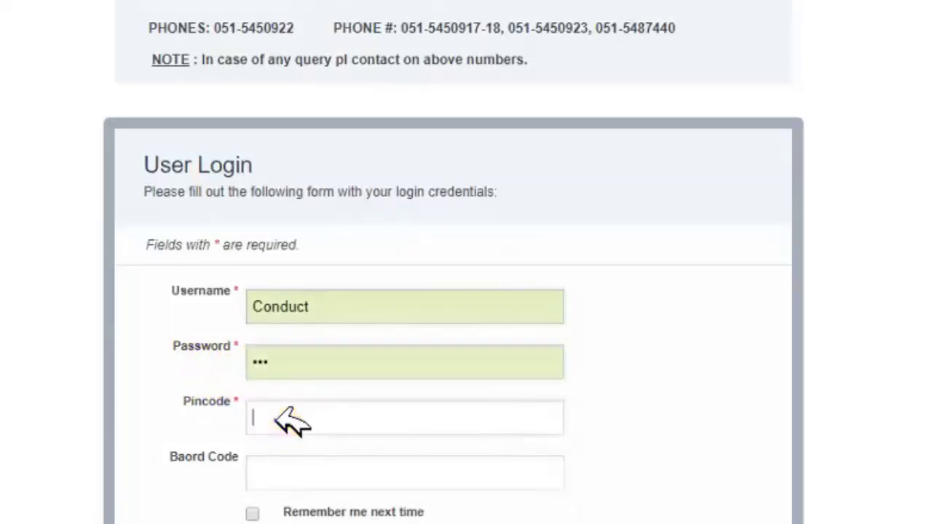
left_click(274, 420)
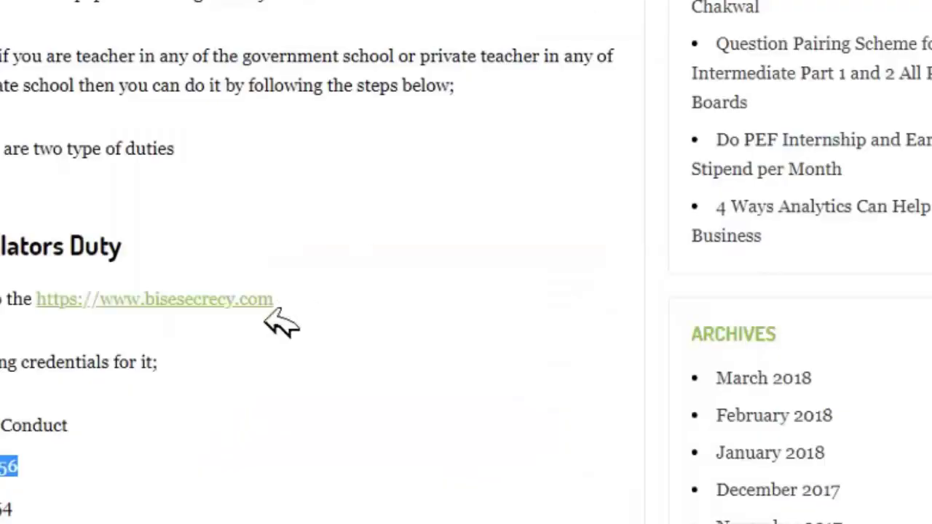
double_click(6, 508)
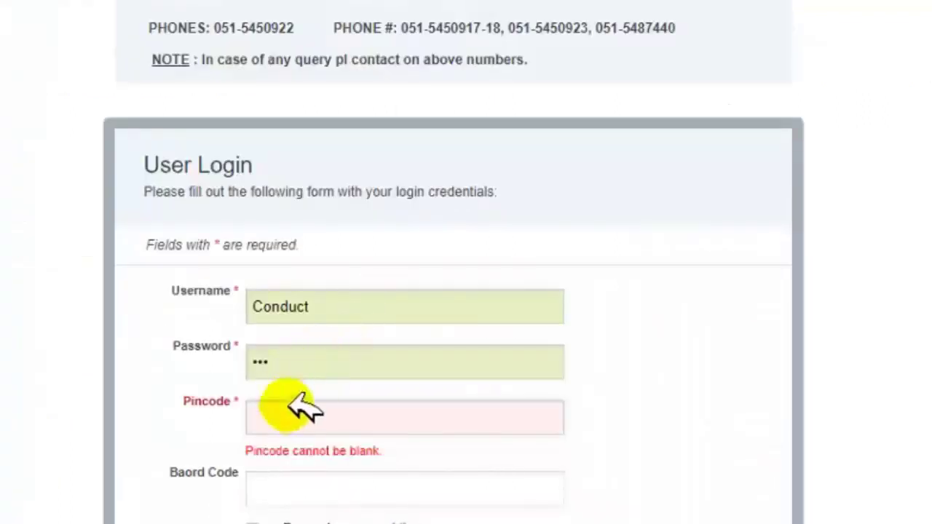
key("ctrl+v")
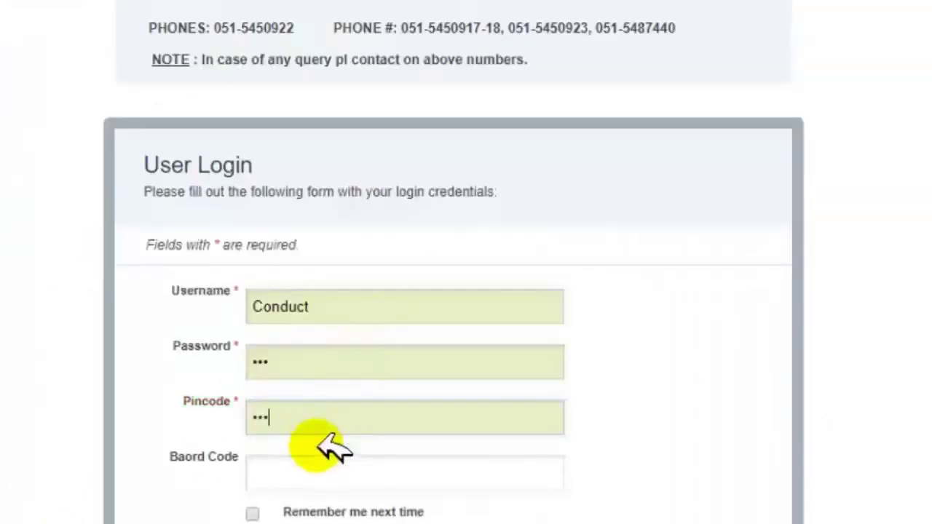
left_click(295, 473)
type("bi")
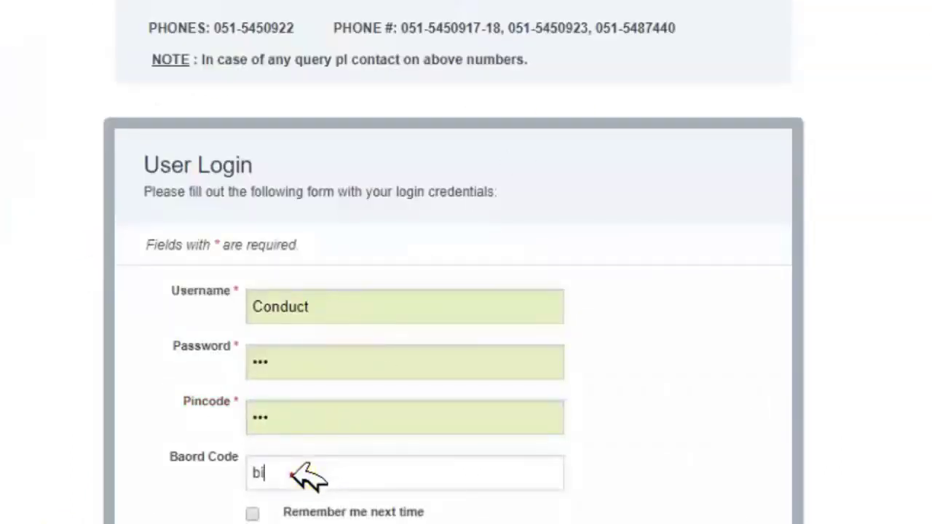
type("se")
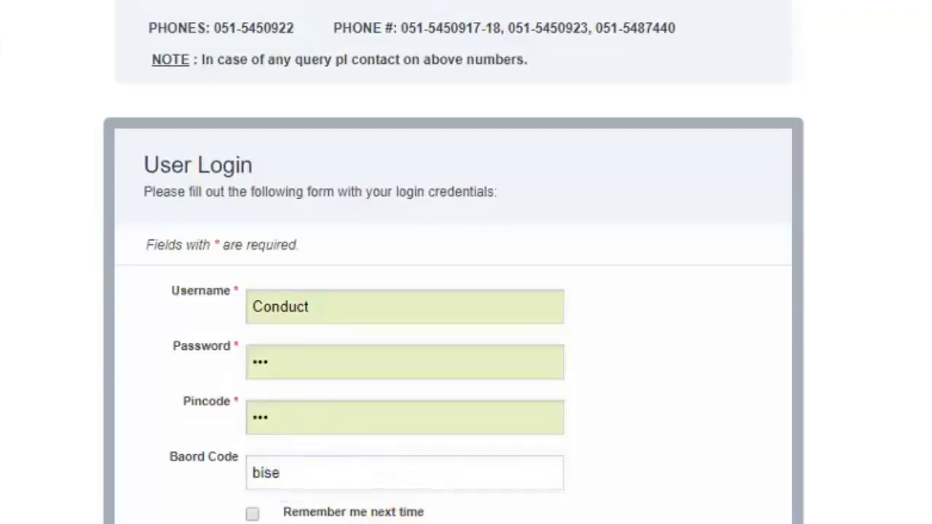
key("Return")
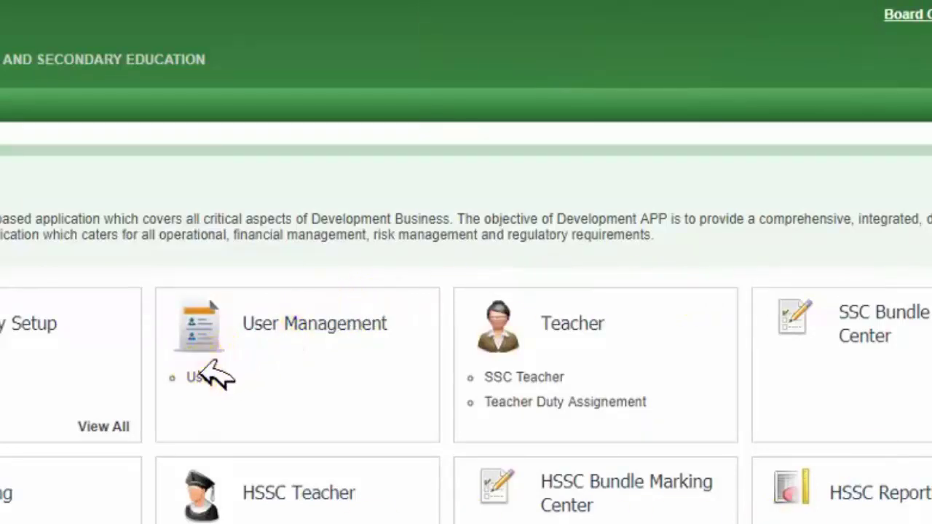
Open User under User Management to bring up the blank Create BiseConduct form.
left_click(198, 376)
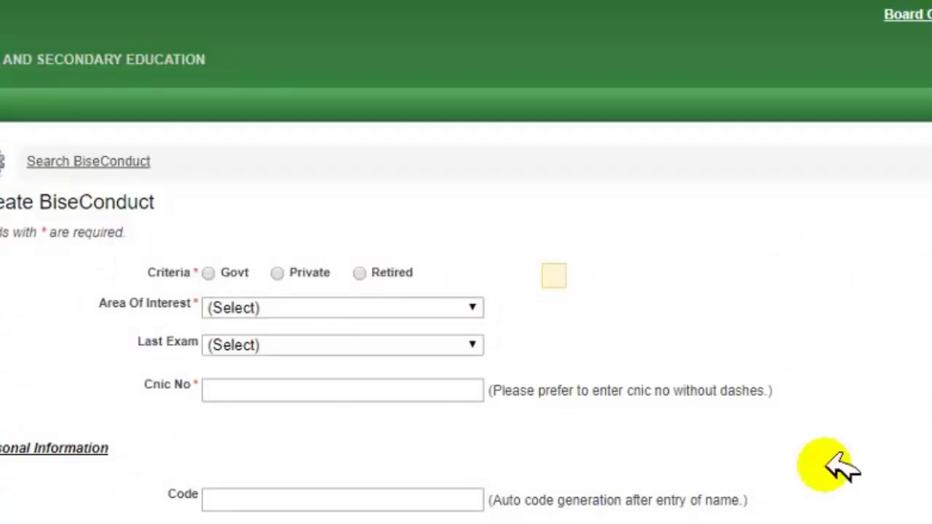
scroll(466, 262, "down", 2)
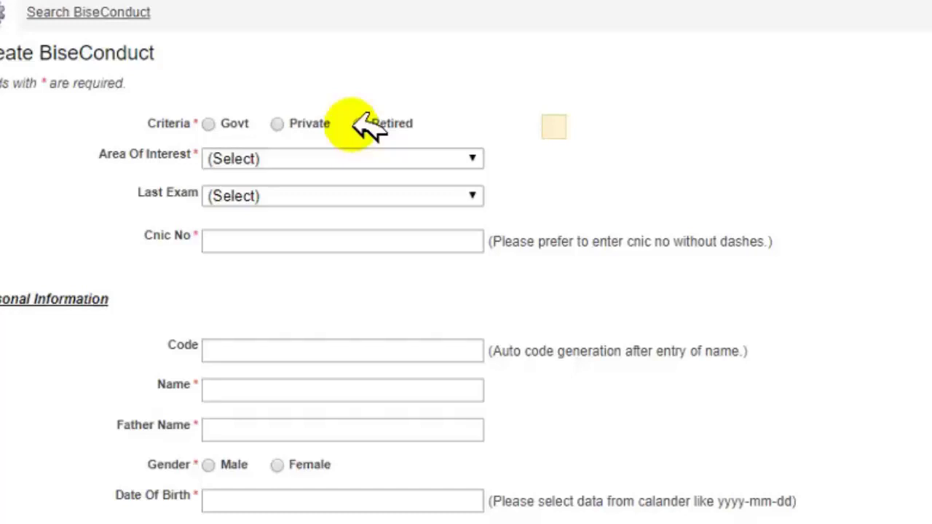
Choose Govt criteria, Invigilators area of interest, and SSC EXAMINATION ANNUAL 2016 as last exam.
left_click(209, 123)
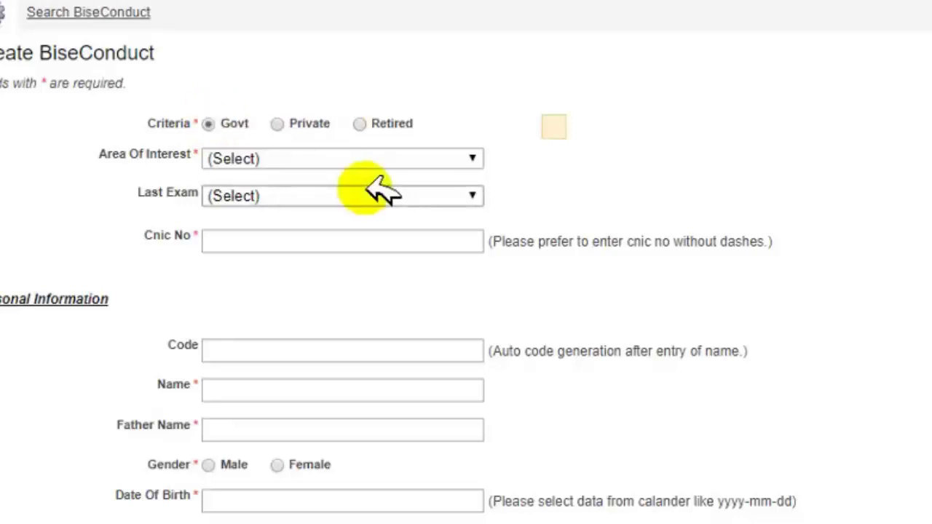
left_click(449, 162)
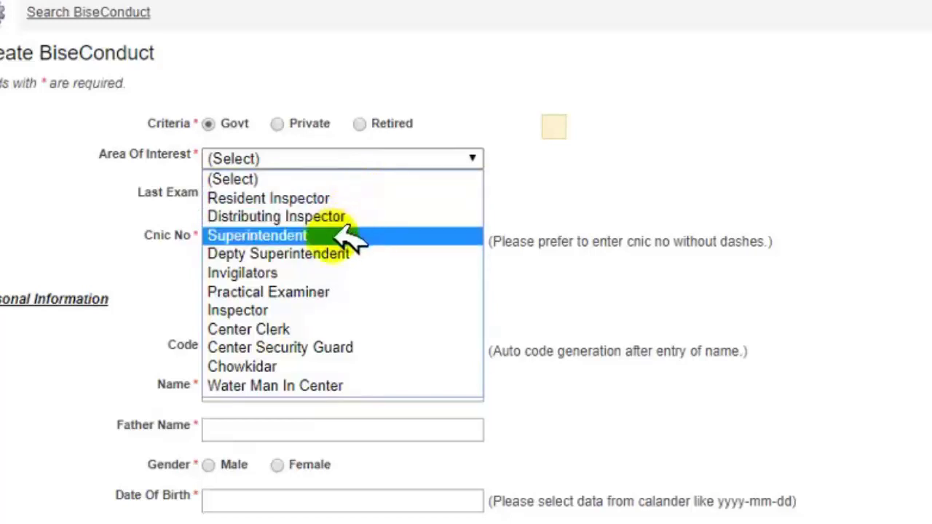
left_click(319, 271)
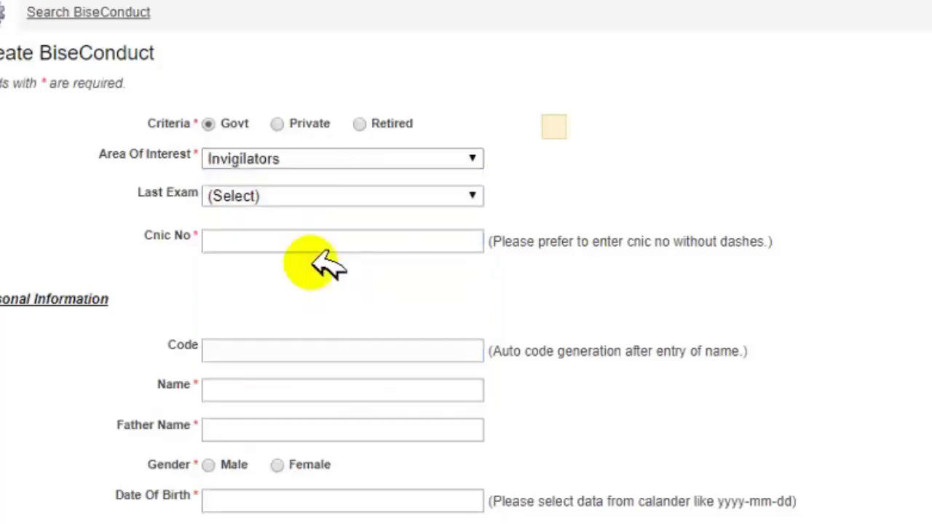
left_click(331, 193)
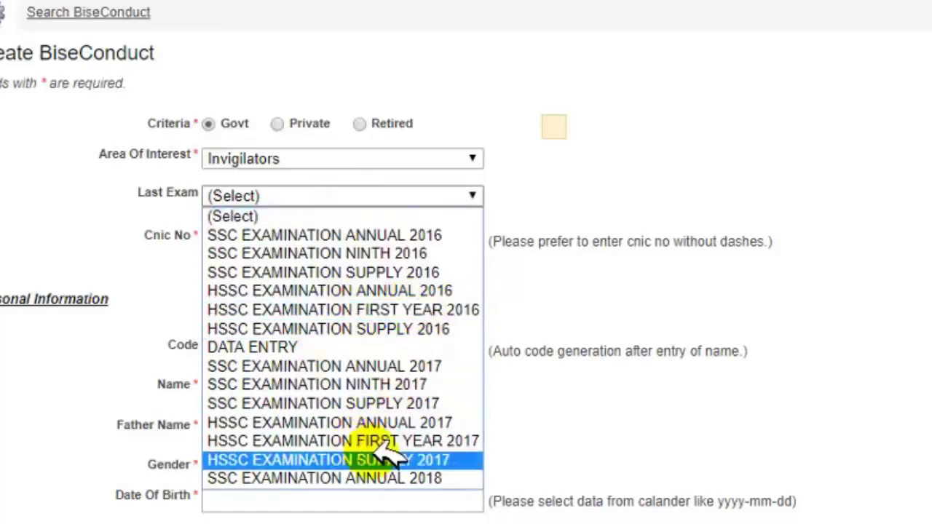
left_click(404, 232)
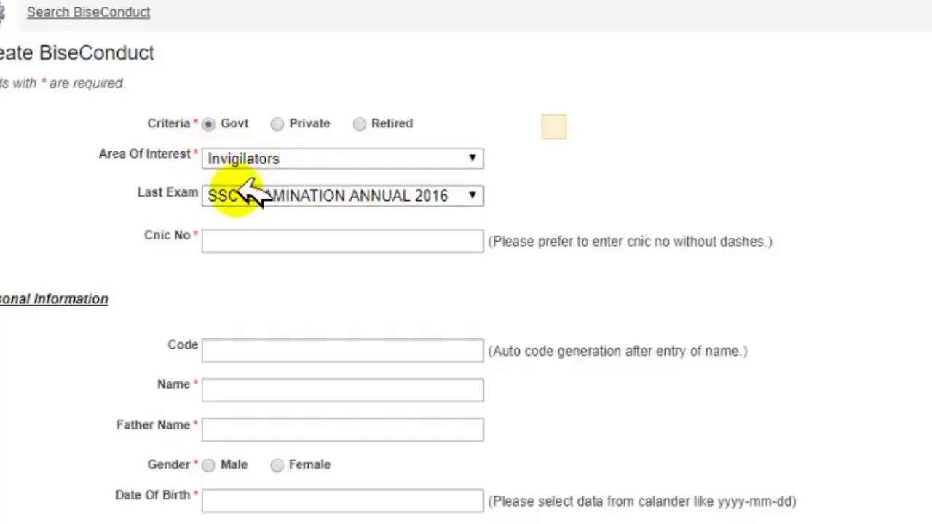
Enter the applicant's CNIC number and full name.
left_click(246, 236)
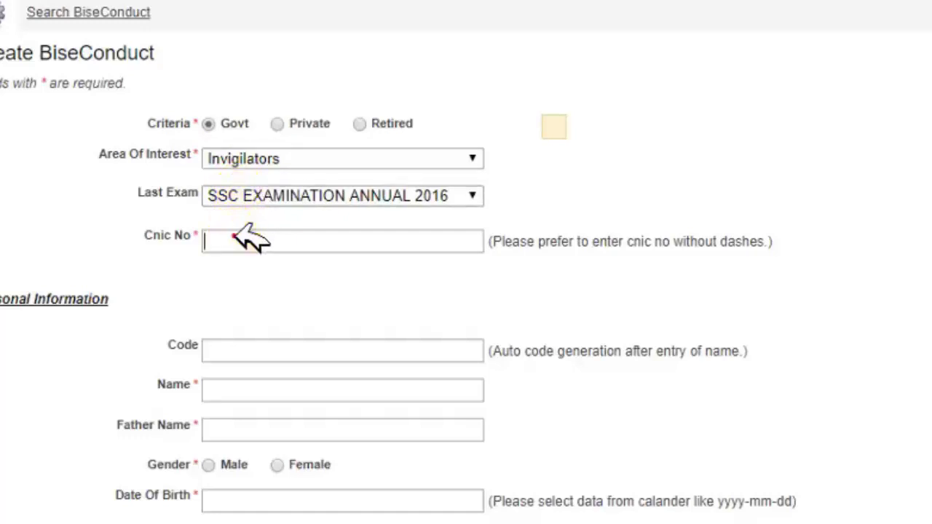
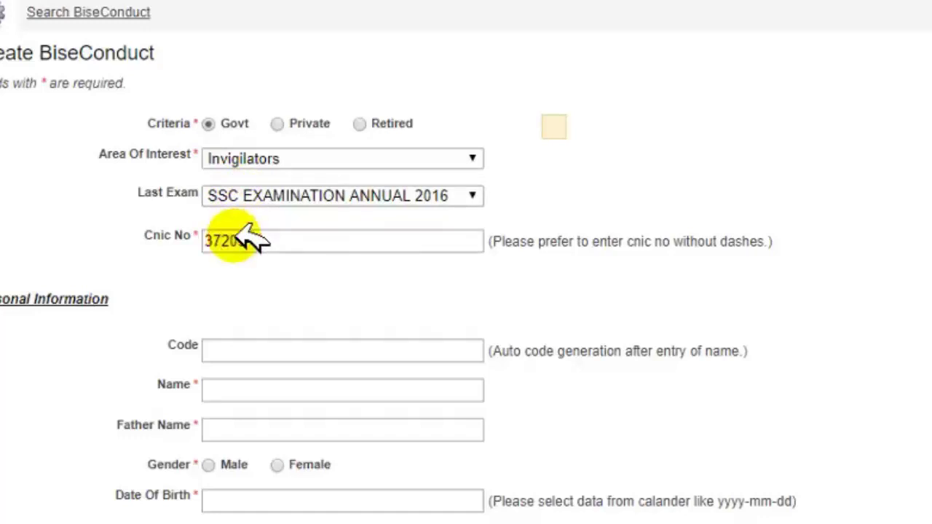
left_click(269, 351)
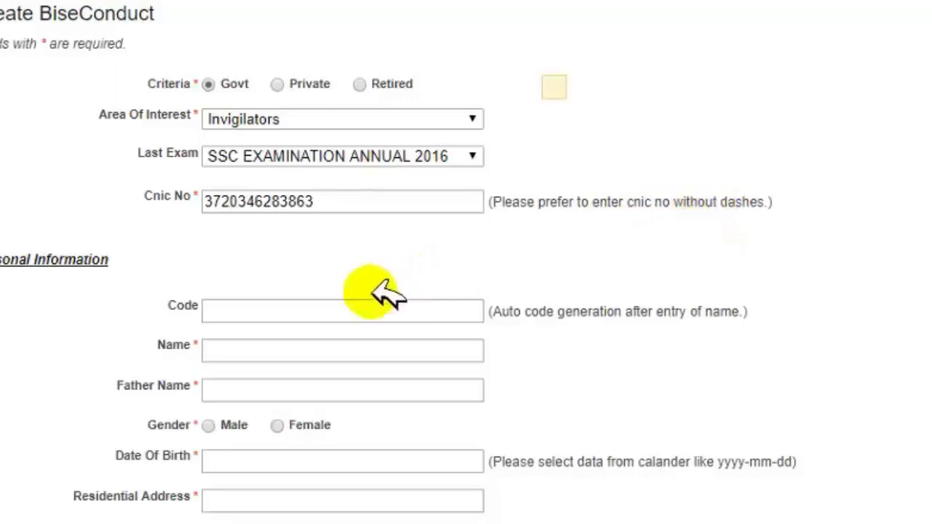
left_click(347, 307)
left_click(254, 355)
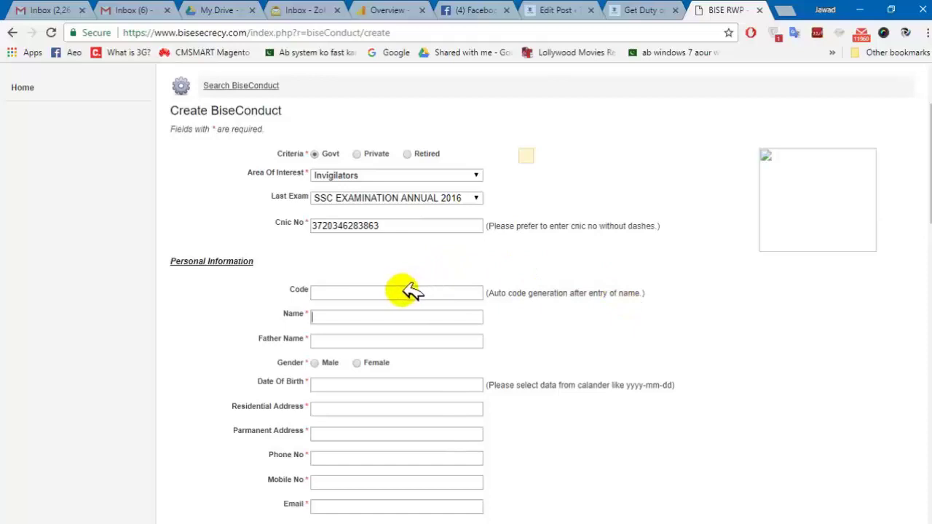
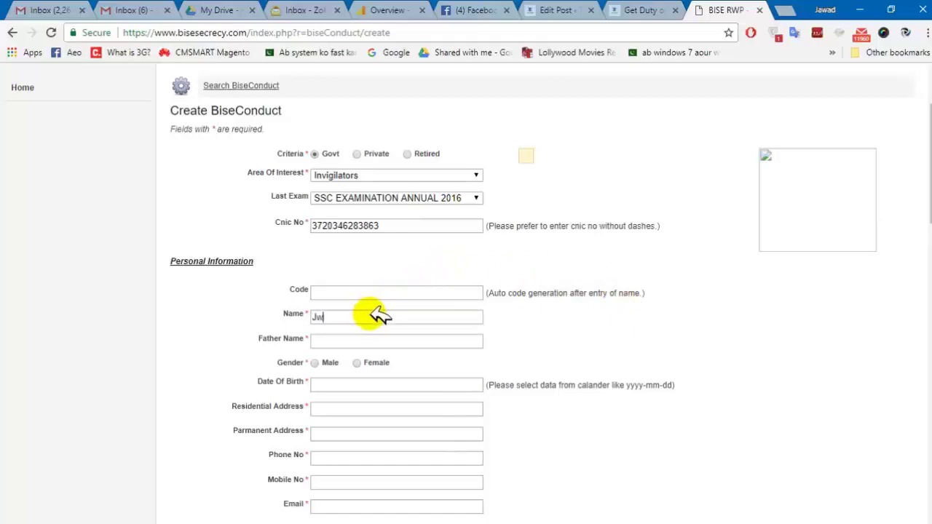
Enter the father's name and set gender to Male.
key("Tab")
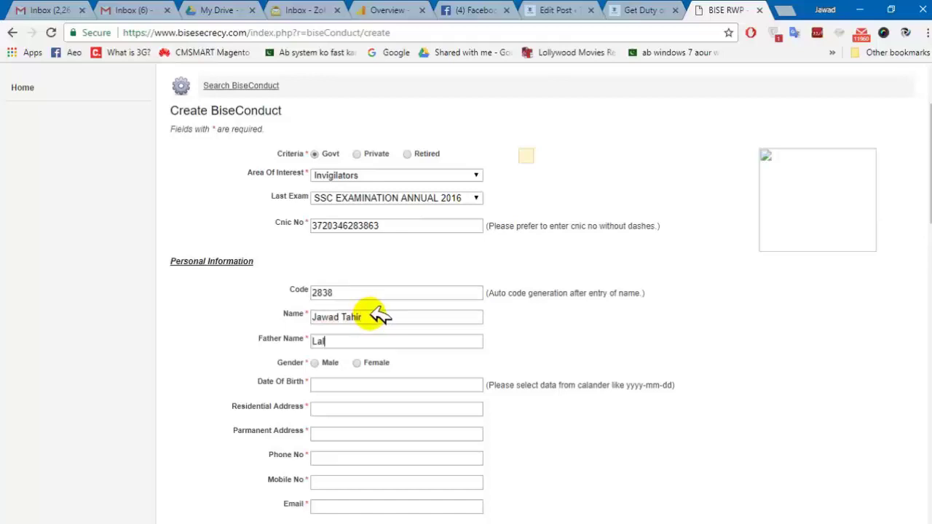
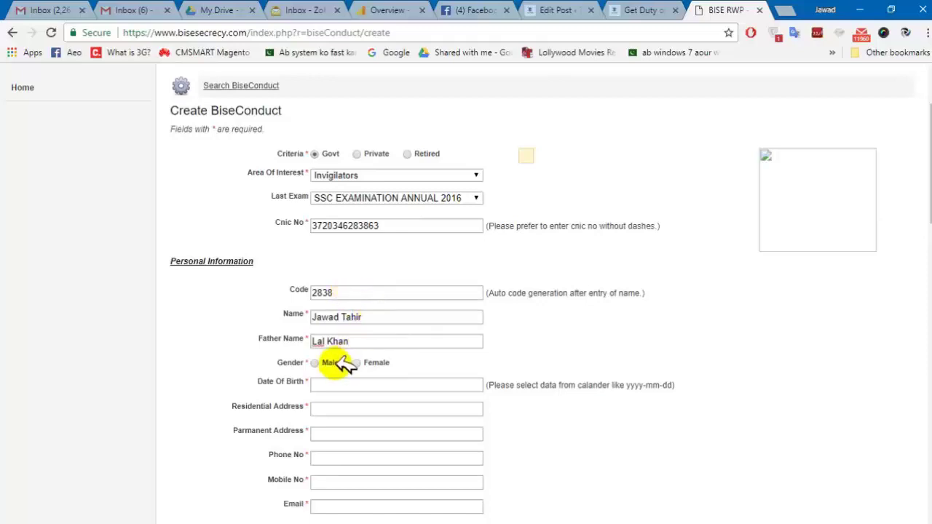
left_click(316, 362)
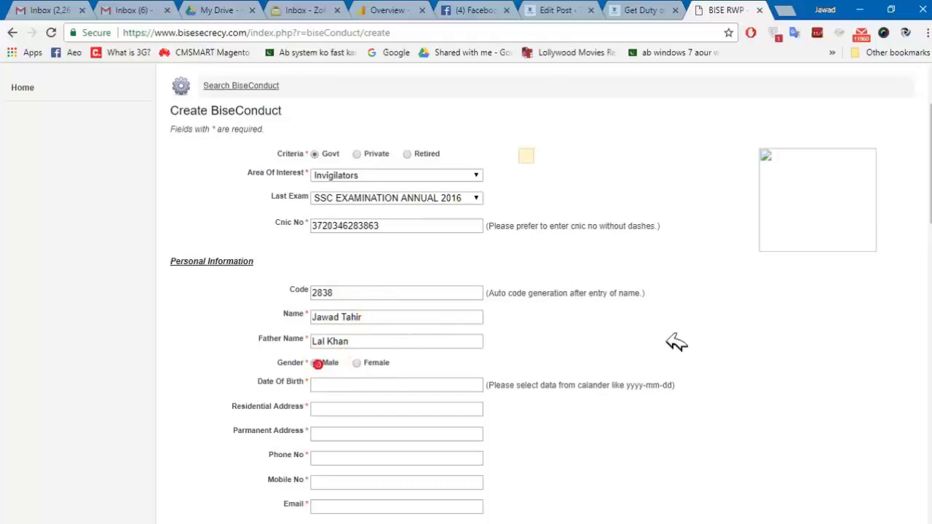
scroll(466, 291, "down", 4)
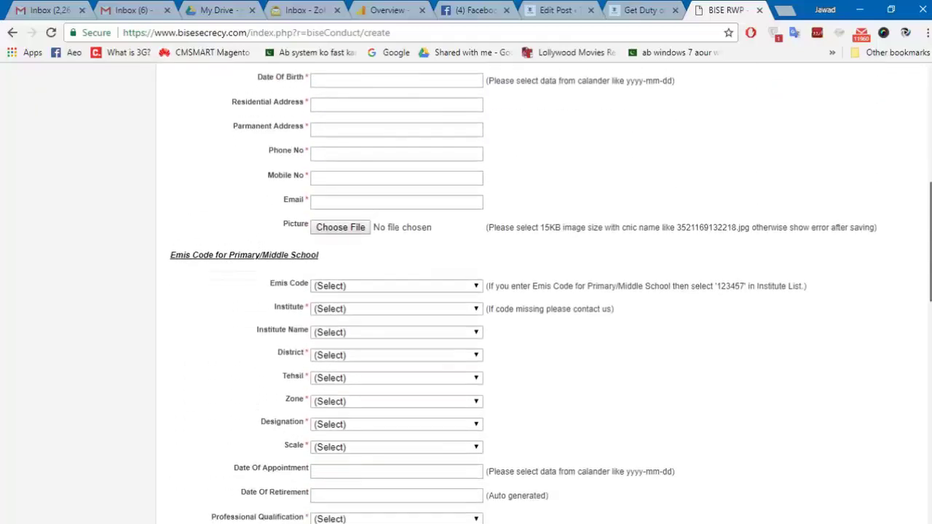
left_click(386, 82)
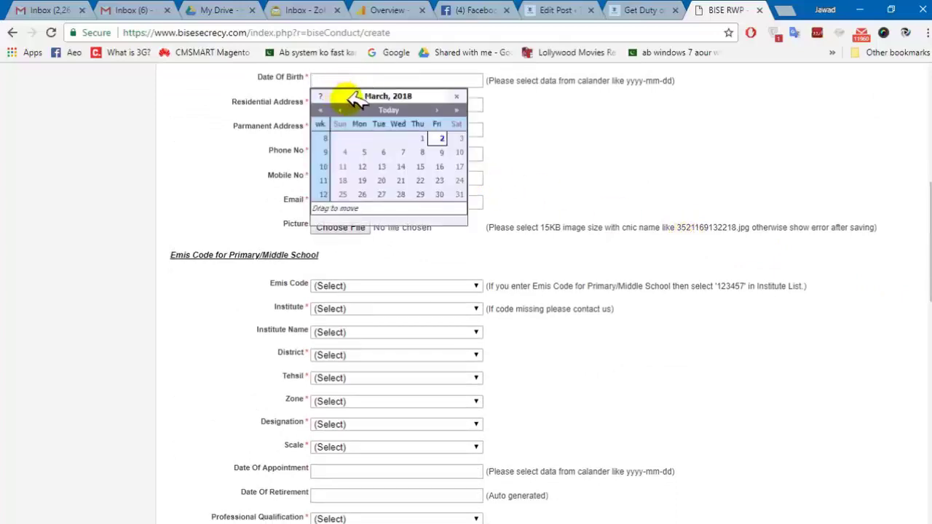
Page the date picker back to 1989 and pick day 4, landing in November.
left_click(322, 110)
double_click(322, 110)
triple_click(325, 108)
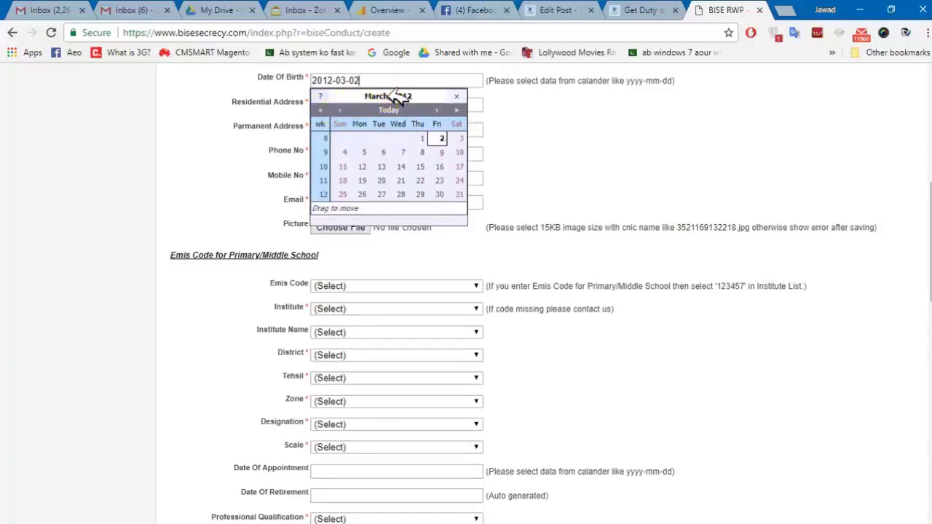
double_click(348, 107)
triple_click(347, 107)
left_click_drag(346, 107, 347, 107)
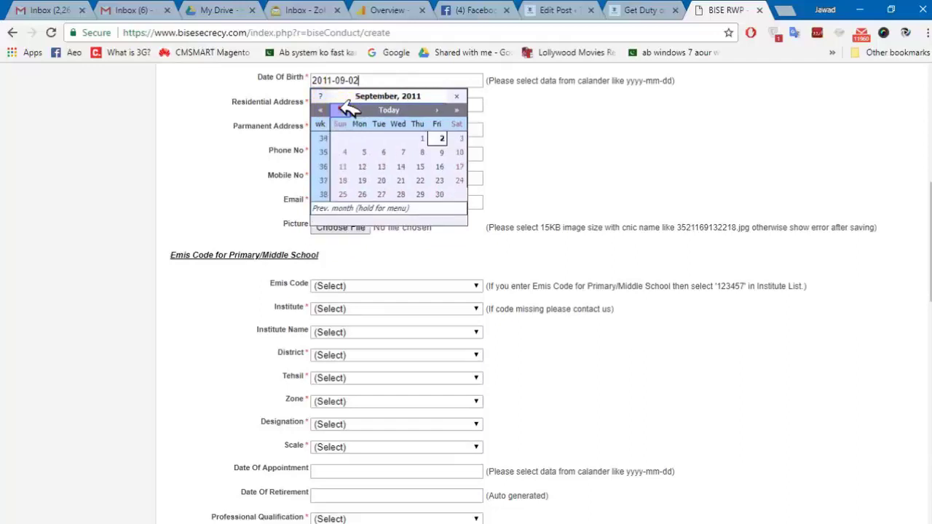
left_click(348, 107)
triple_click(348, 108)
triple_click(348, 108)
triple_click(348, 107)
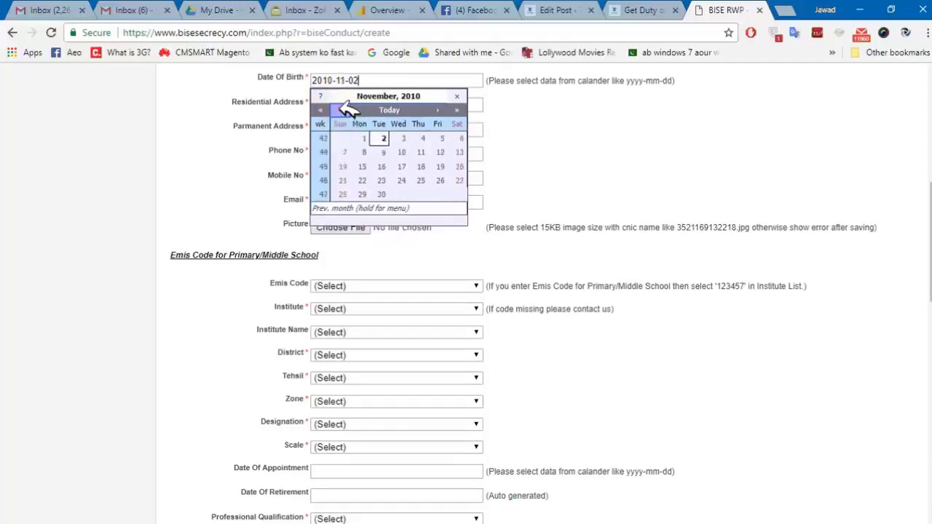
left_click_drag(323, 108, 324, 111)
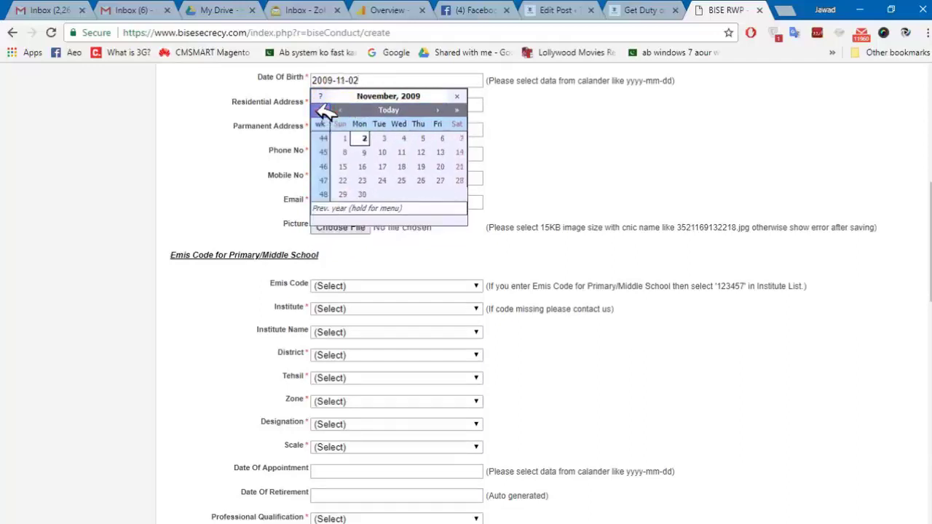
left_click(322, 110)
left_click(323, 109)
triple_click(322, 109)
triple_click(322, 109)
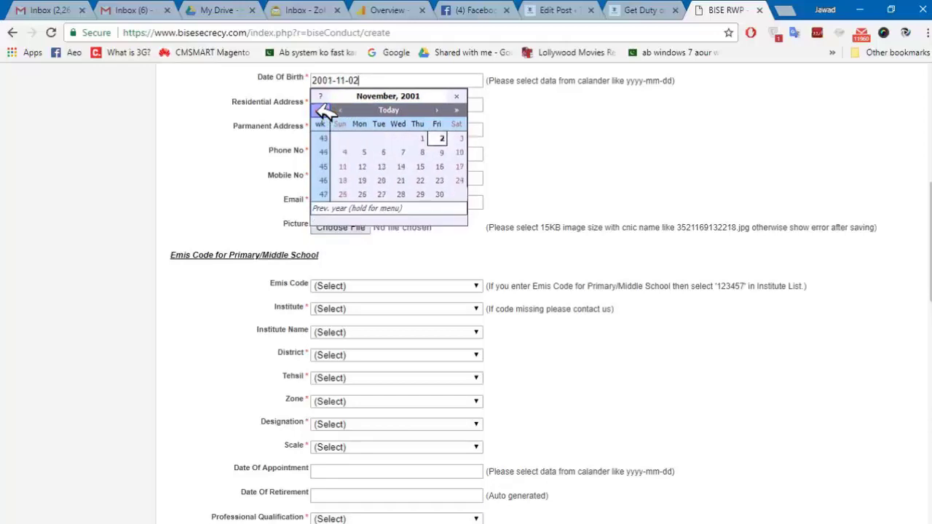
double_click(322, 110)
triple_click(322, 110)
double_click(323, 109)
double_click(323, 109)
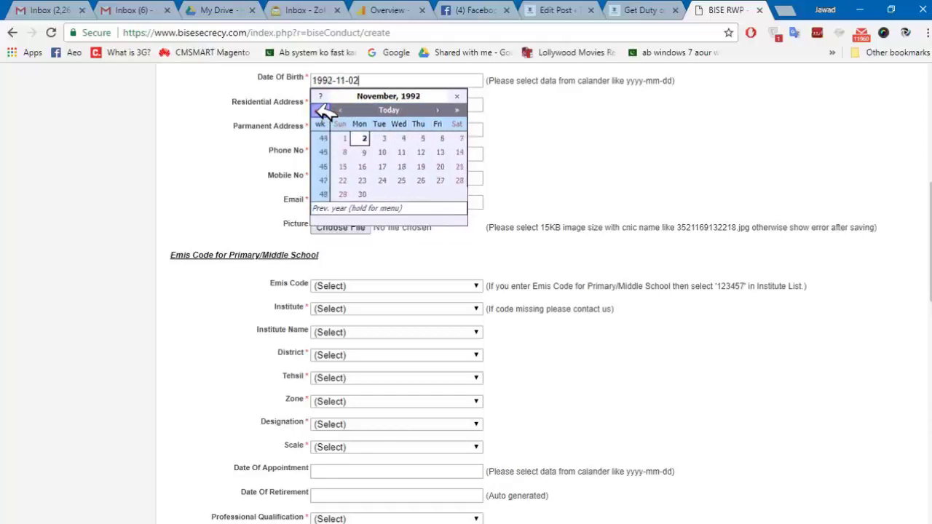
double_click(322, 109)
double_click(322, 109)
left_click(322, 109)
left_click(323, 109)
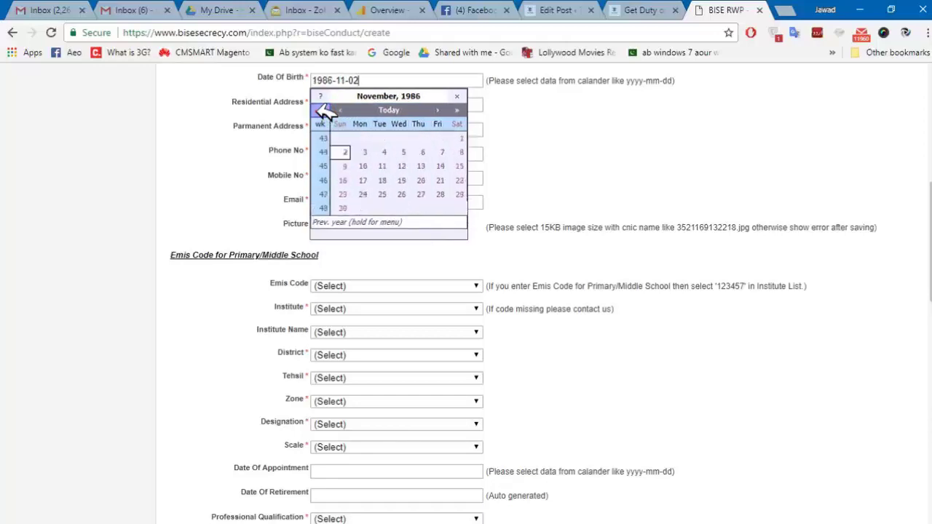
left_click(323, 109)
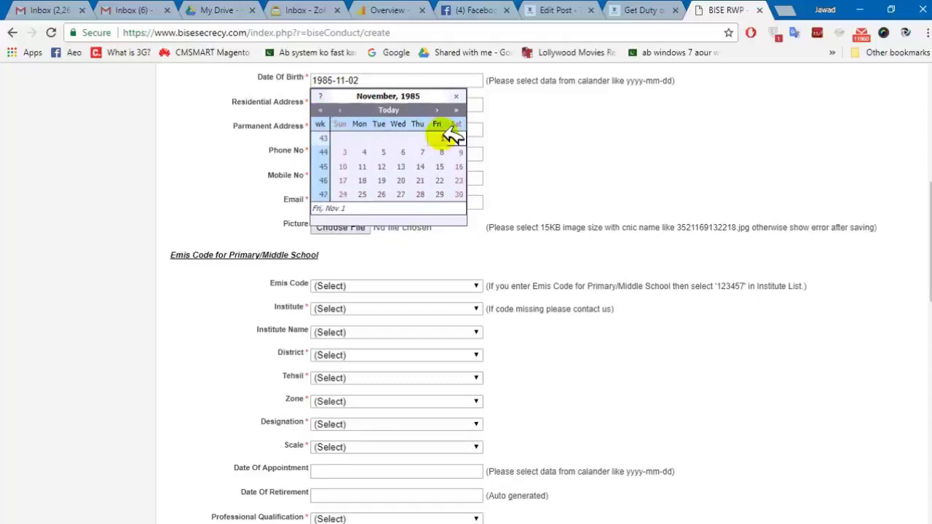
double_click(458, 110)
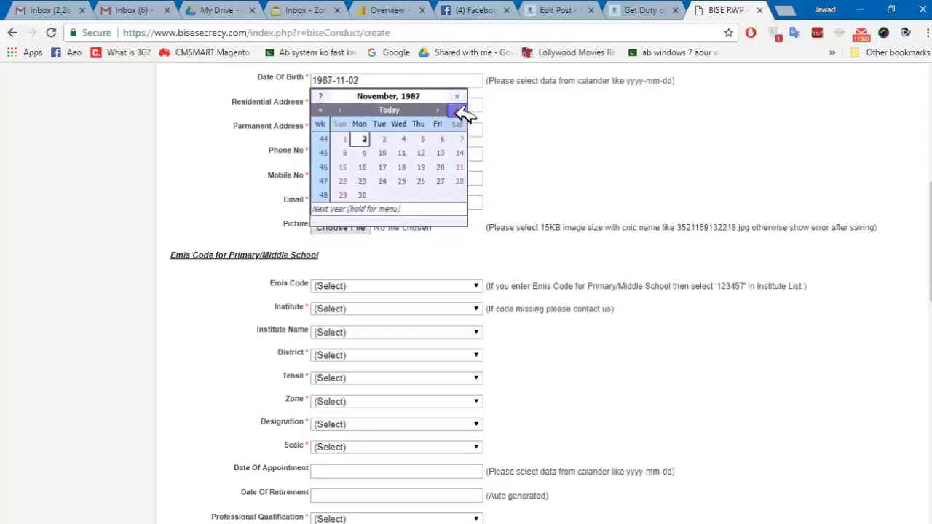
left_click(457, 110)
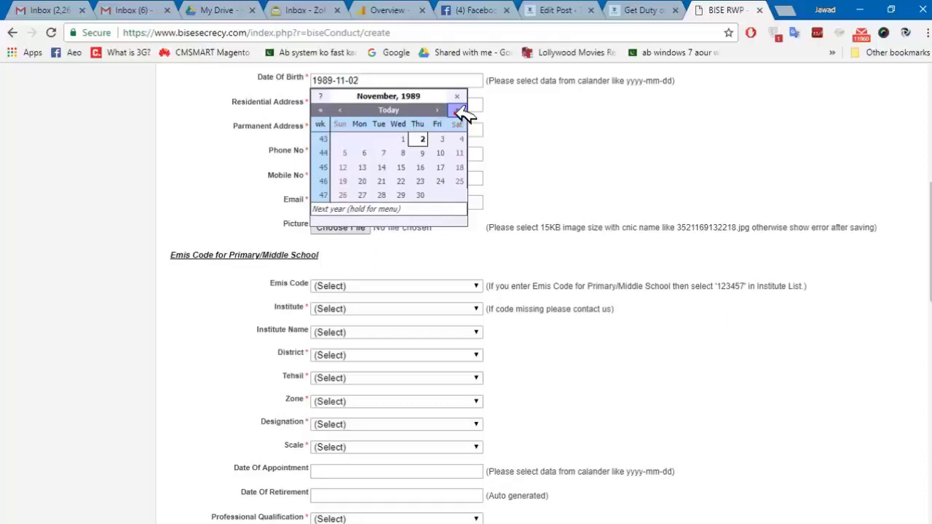
left_click(443, 137)
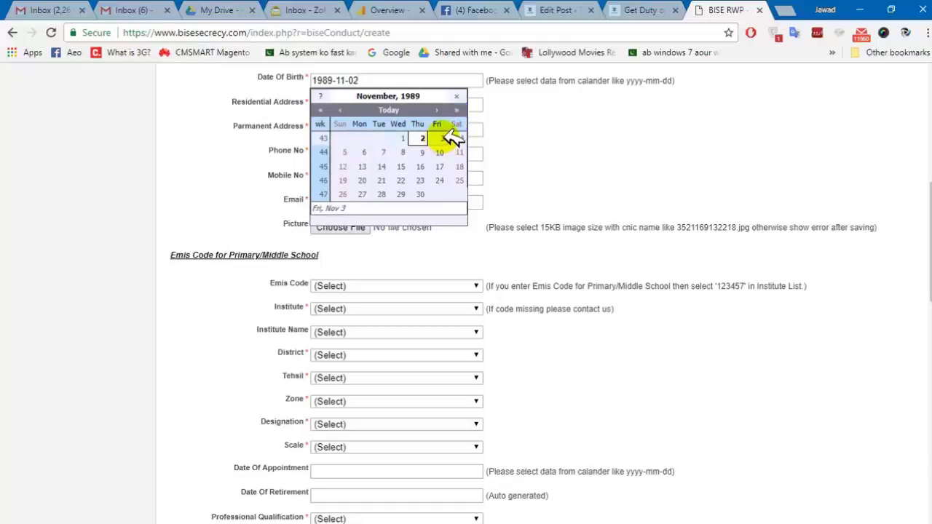
left_click(459, 138)
left_click_drag(375, 83, 343, 77)
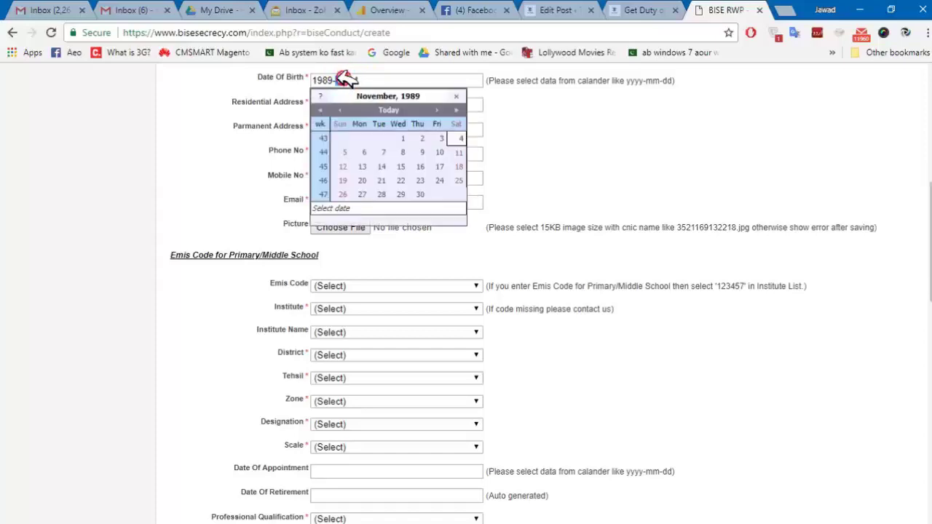
left_click(408, 98)
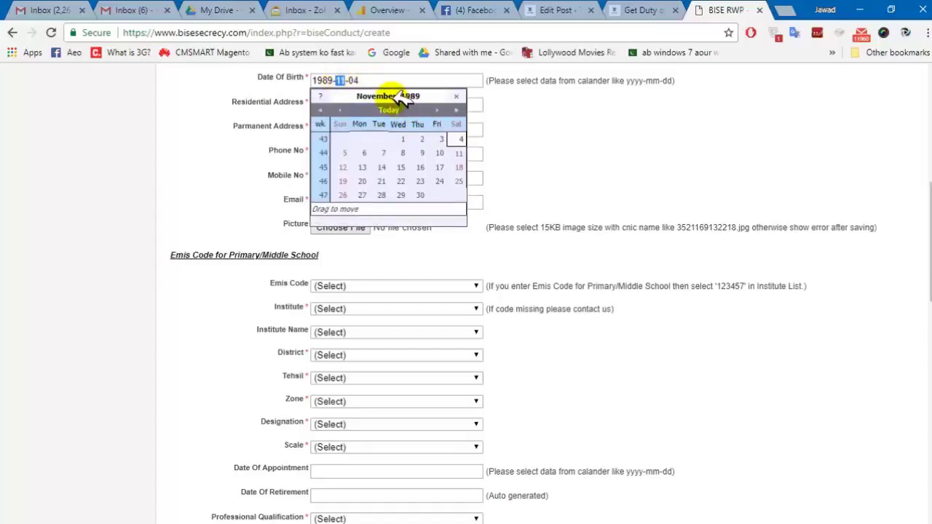
left_click(347, 109)
left_click(347, 110)
left_click(347, 110)
left_click(347, 110)
left_click(347, 110)
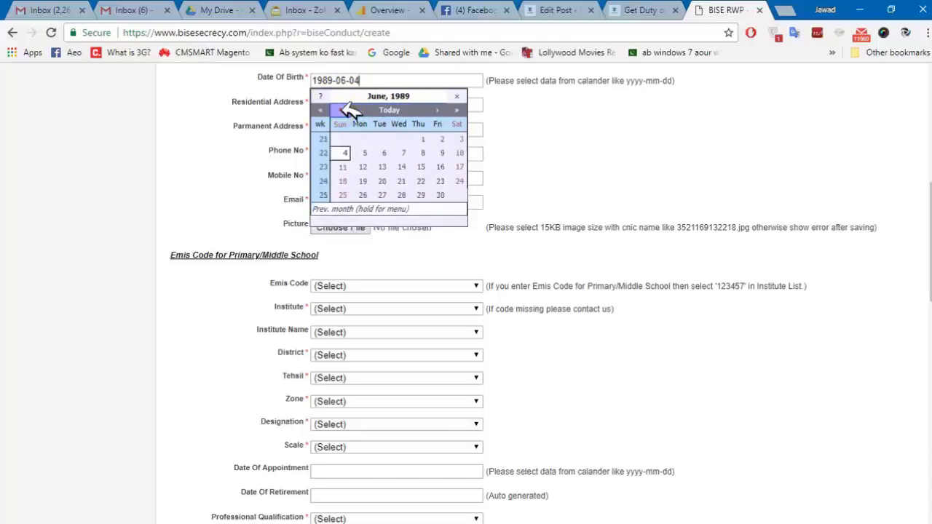
left_click(347, 110)
left_click(346, 110)
left_click(346, 110)
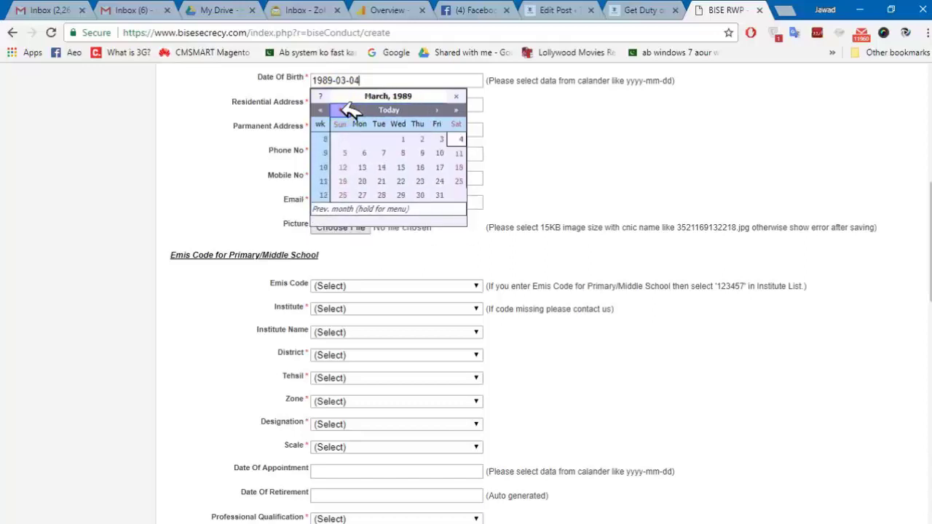
left_click(458, 138)
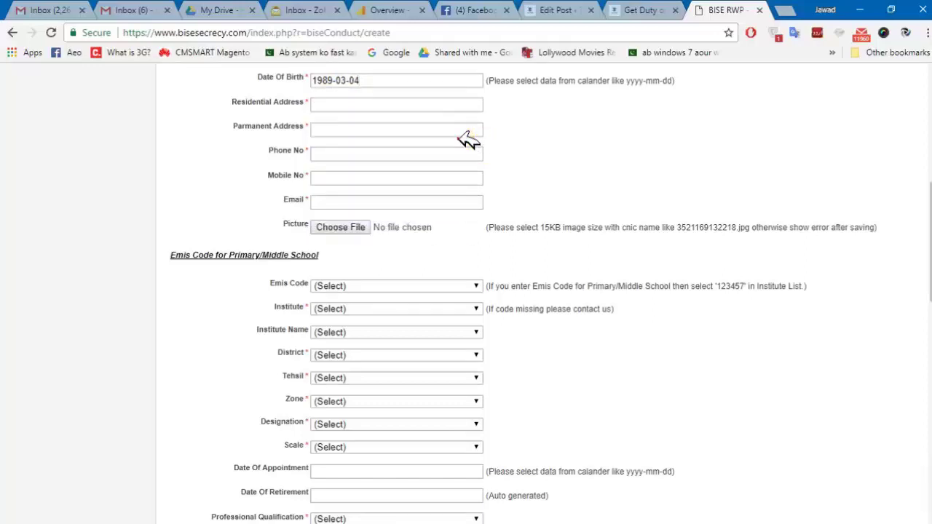
Type the applicant's full residential address, correcting typos along the way.
left_click(370, 106)
left_click(370, 105)
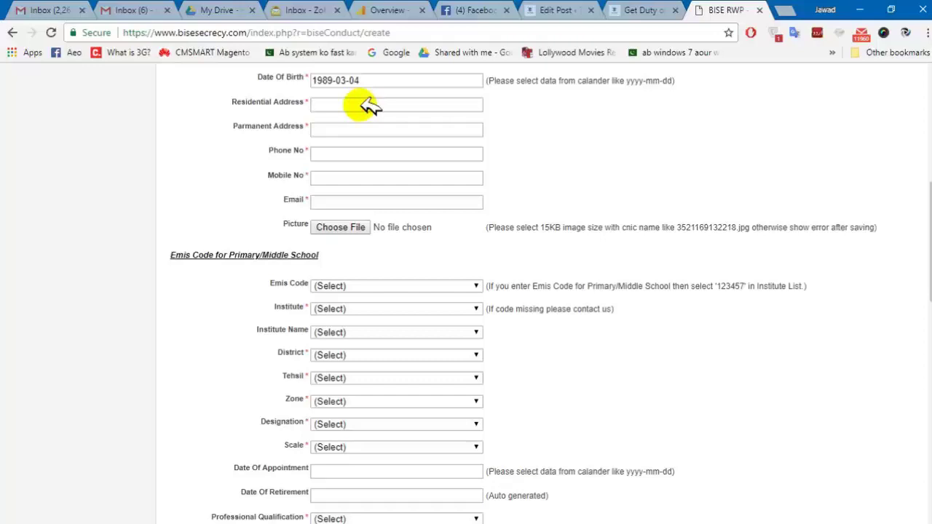
type("Kotehra")
key("BackSpace")
key("BackSpace")
key("BackSpace")
key("BackSpace")
key("BackSpace")
key("BackSpace")
key("BackSpace")
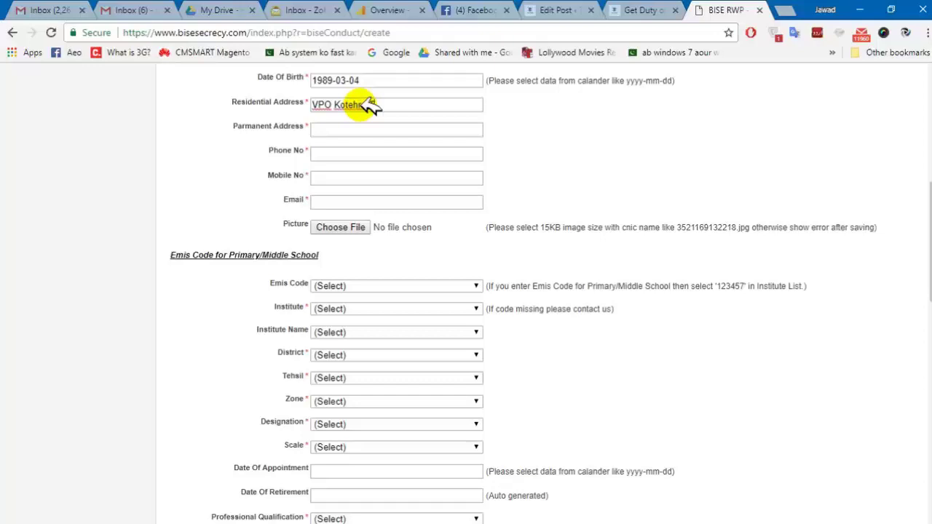
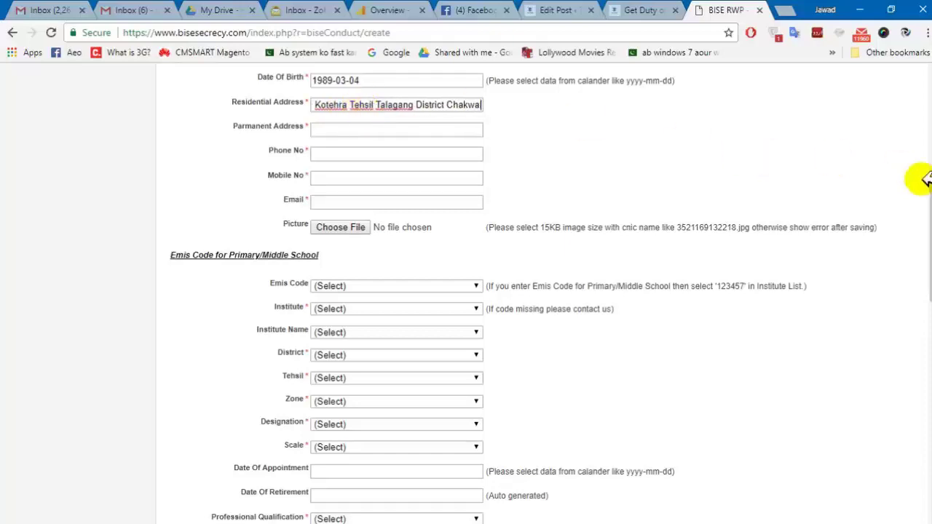
left_click_drag(930, 211, 930, 225)
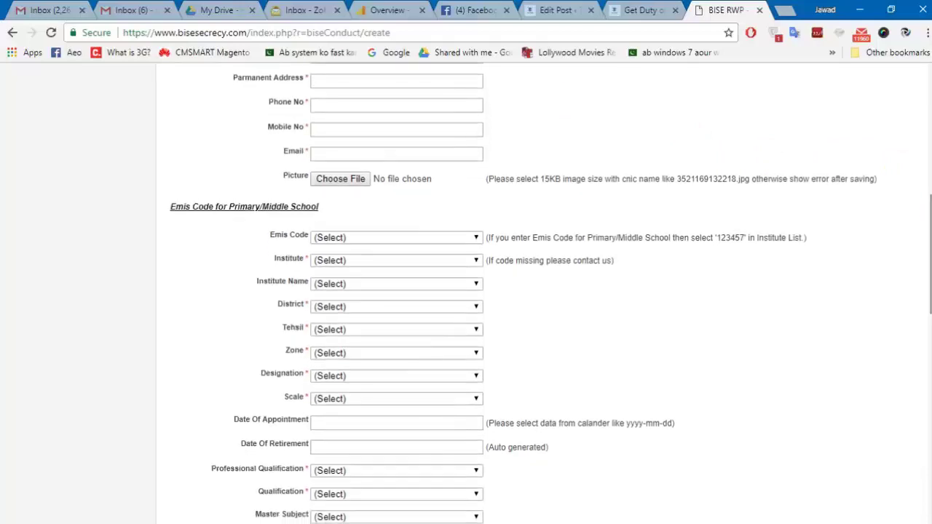
Copy the residential address into the Permanent Address field.
left_click(422, 81)
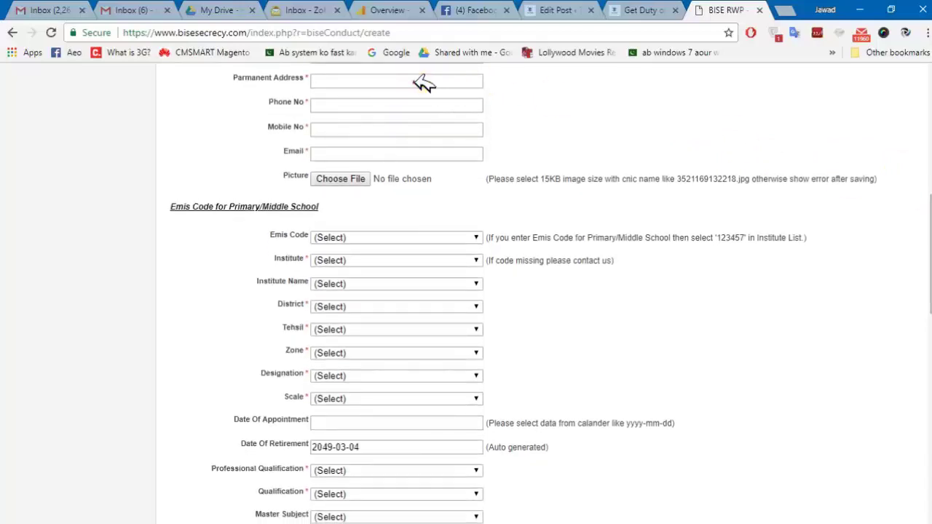
type("VP")
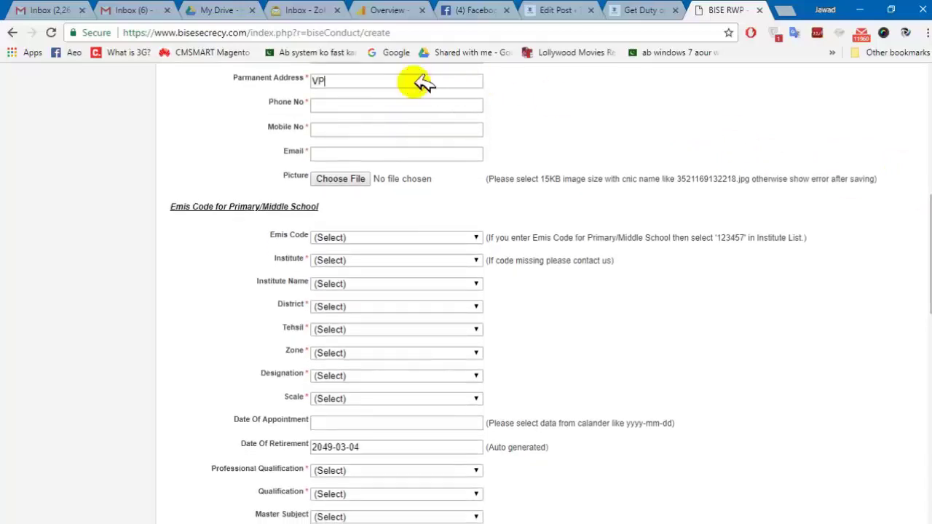
scroll(627, 154, "up", 1)
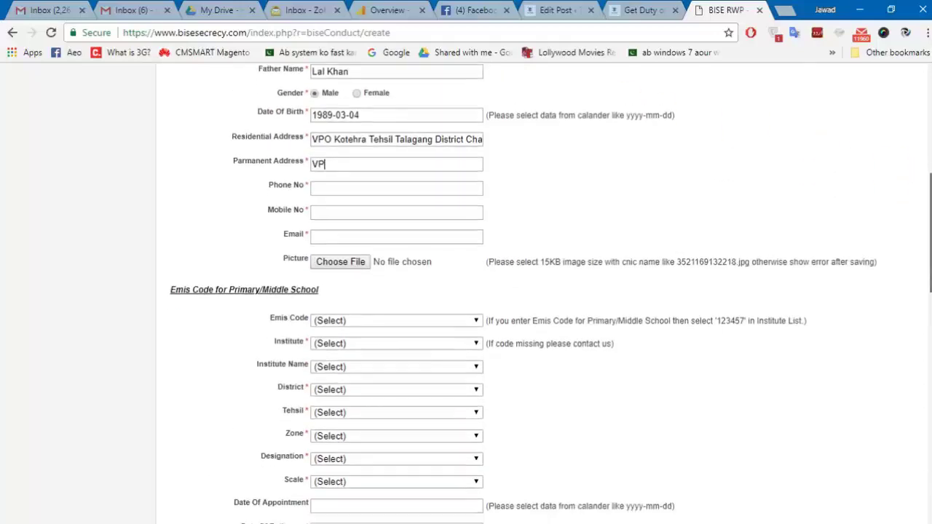
left_click(470, 129)
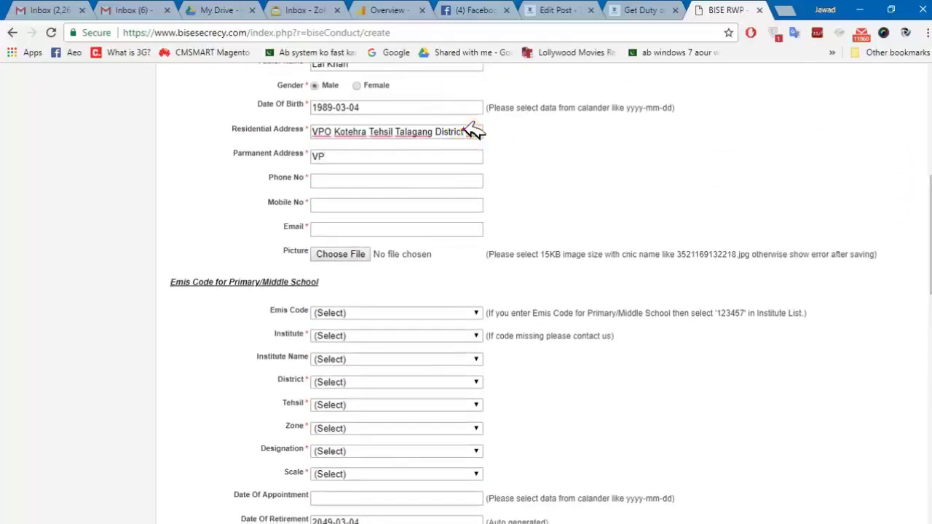
key("ctrl+a")
left_click(397, 155)
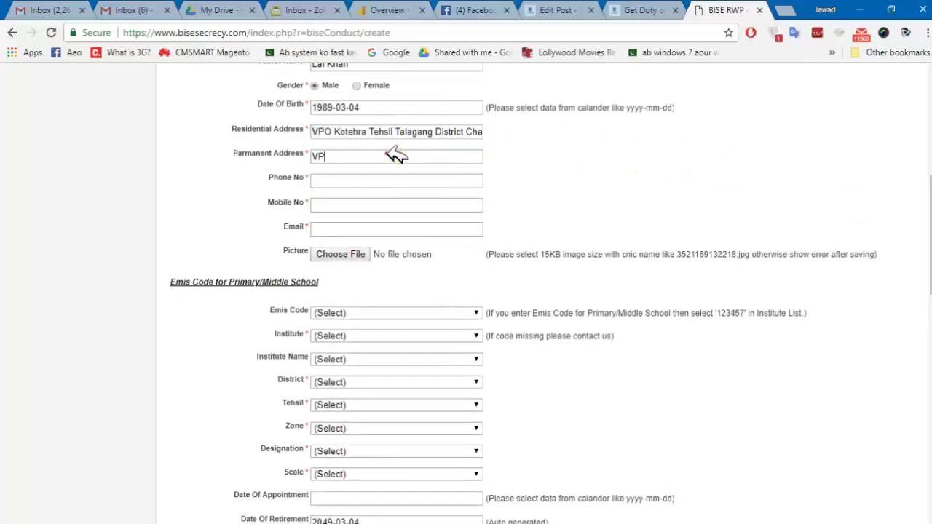
type("VP")
key("ctrl+v")
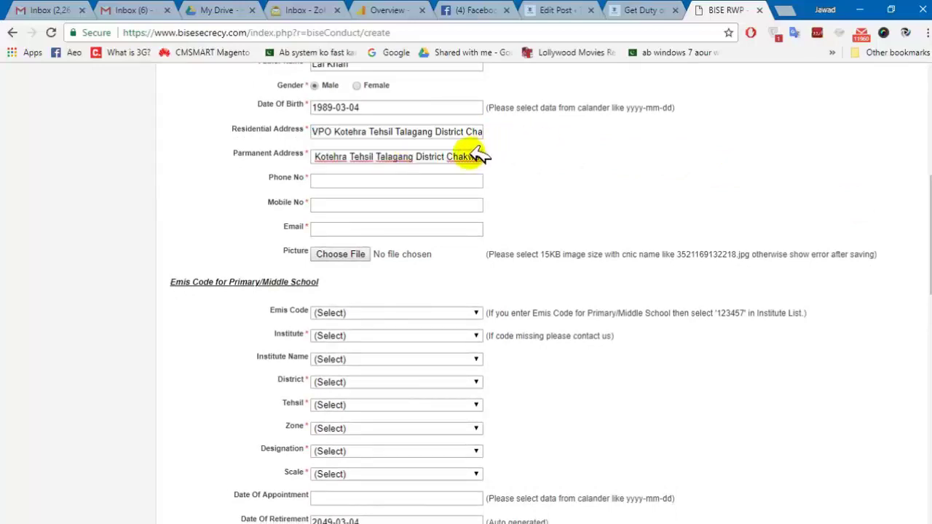
left_click(460, 158)
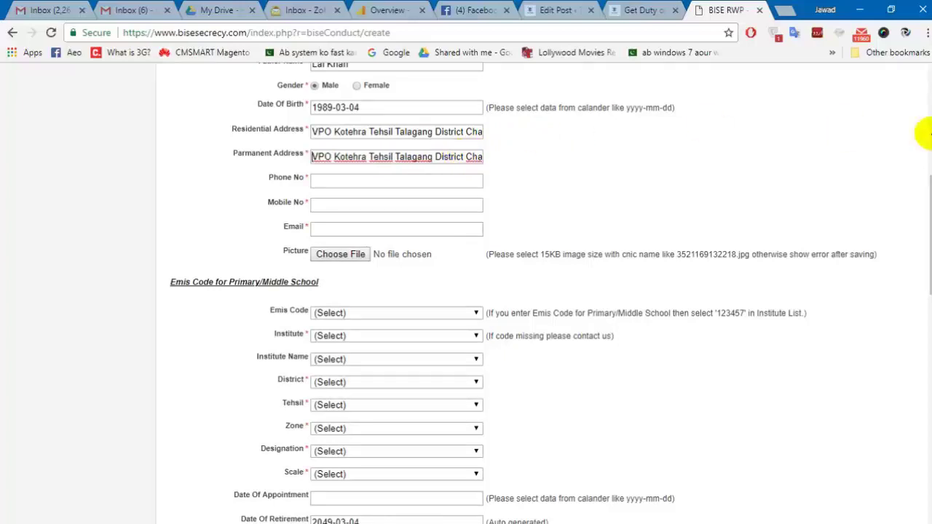
left_click_drag(930, 218, 931, 243)
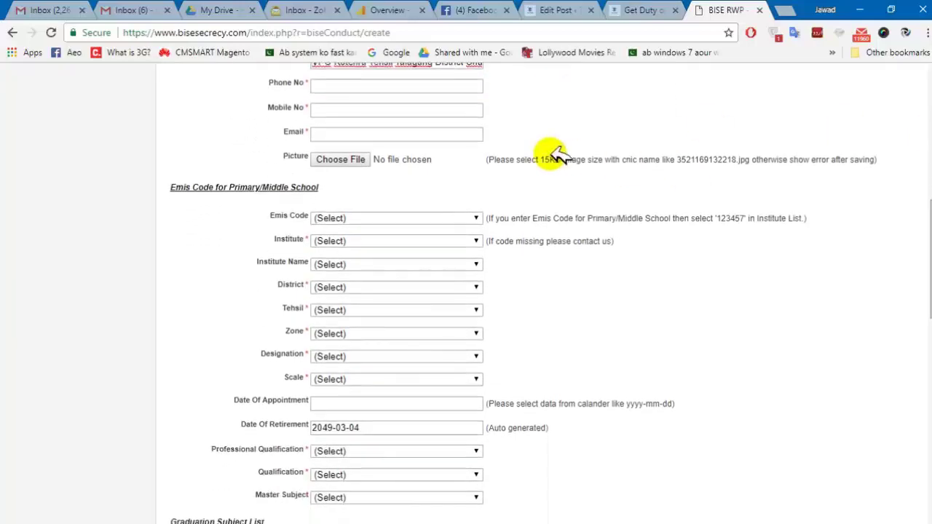
Enter the applicant's phone number and mobile number.
right_click(373, 79)
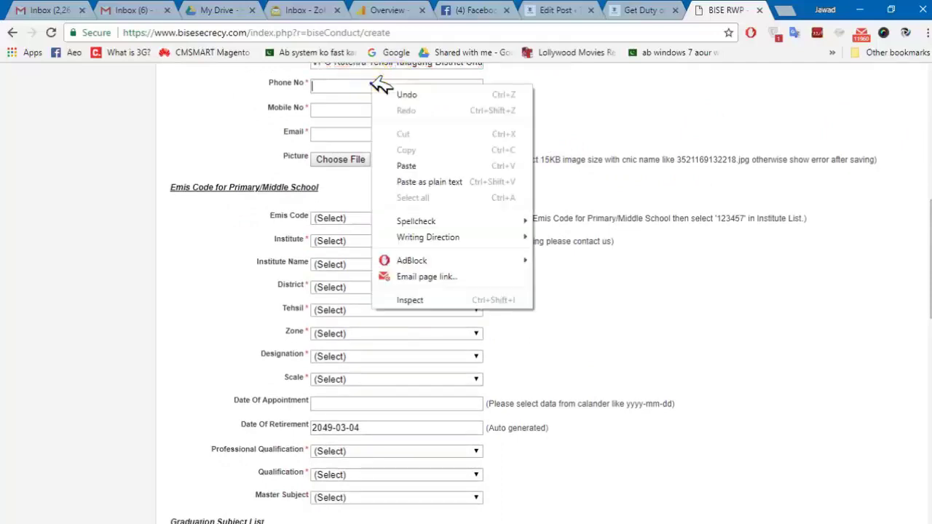
left_click(357, 87)
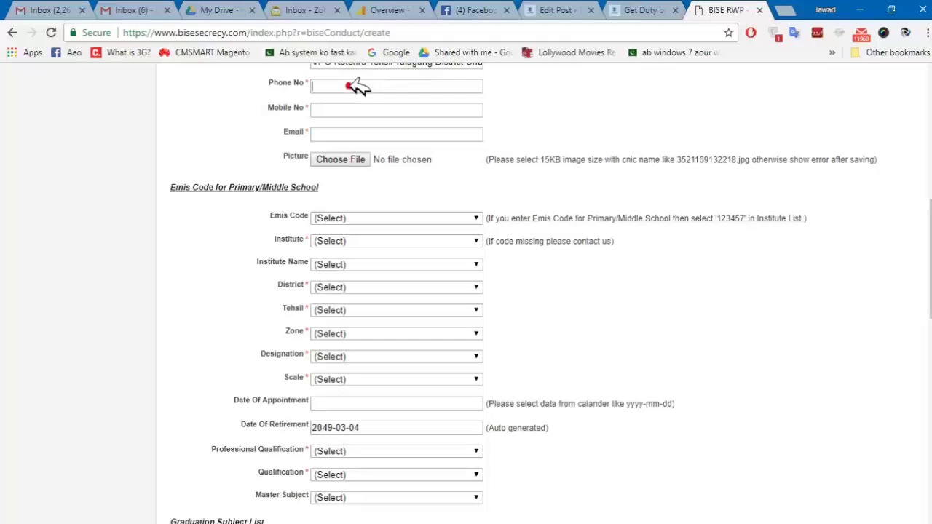
left_click(357, 86)
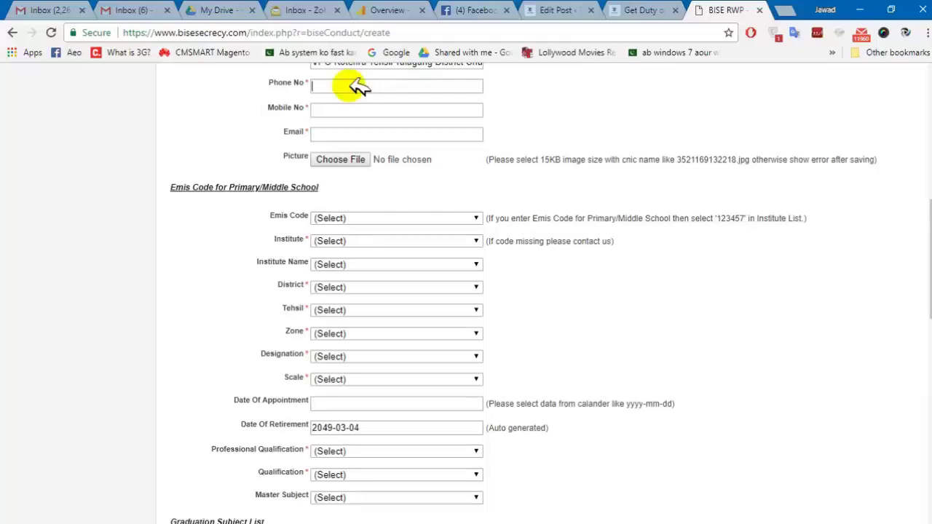
left_click(353, 110)
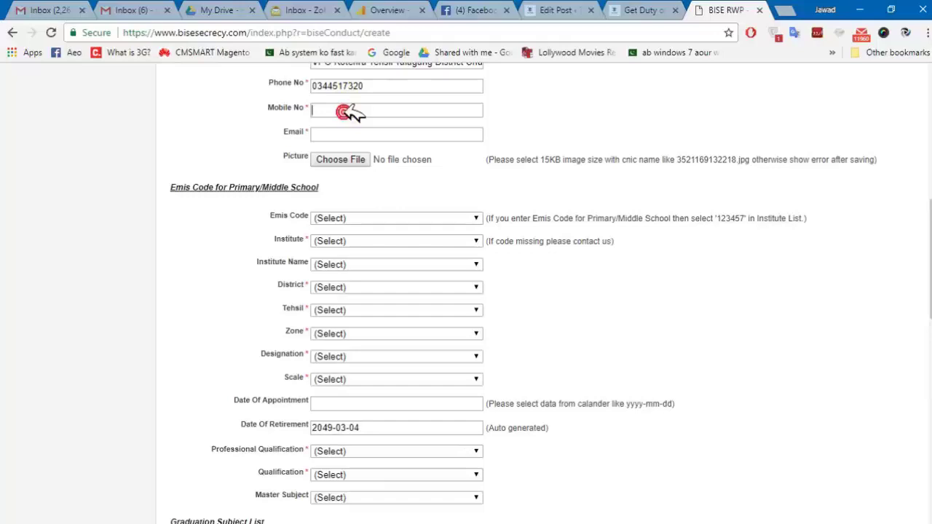
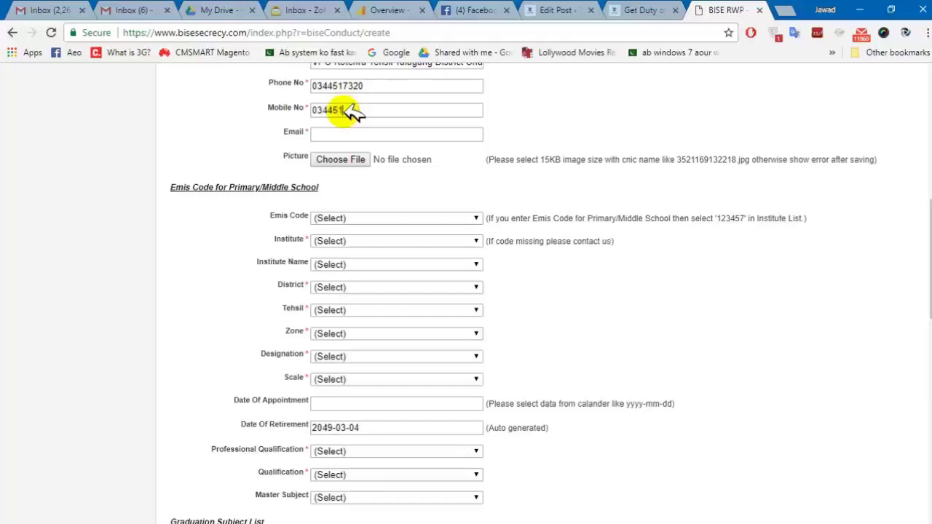
Fill in the applicant's Gmail e-mail address and scroll down to review the form.
left_click(336, 137)
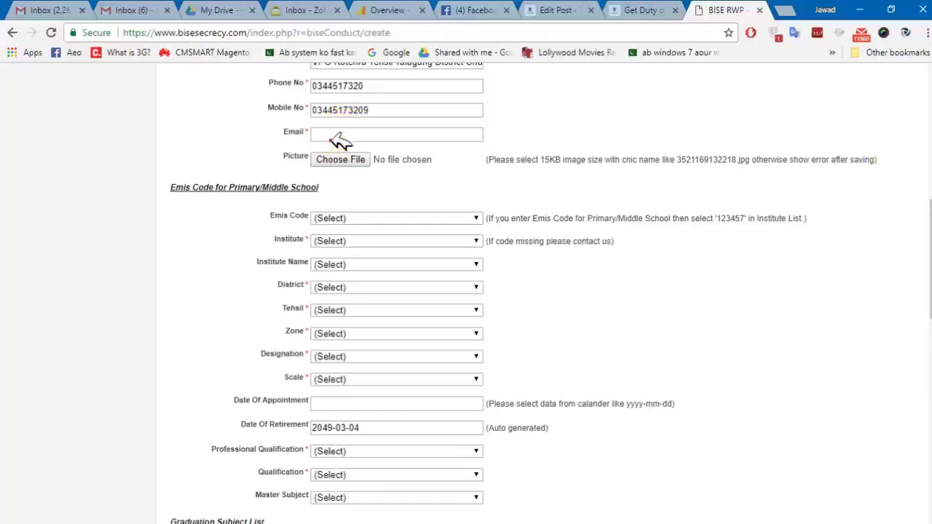
left_click(332, 137)
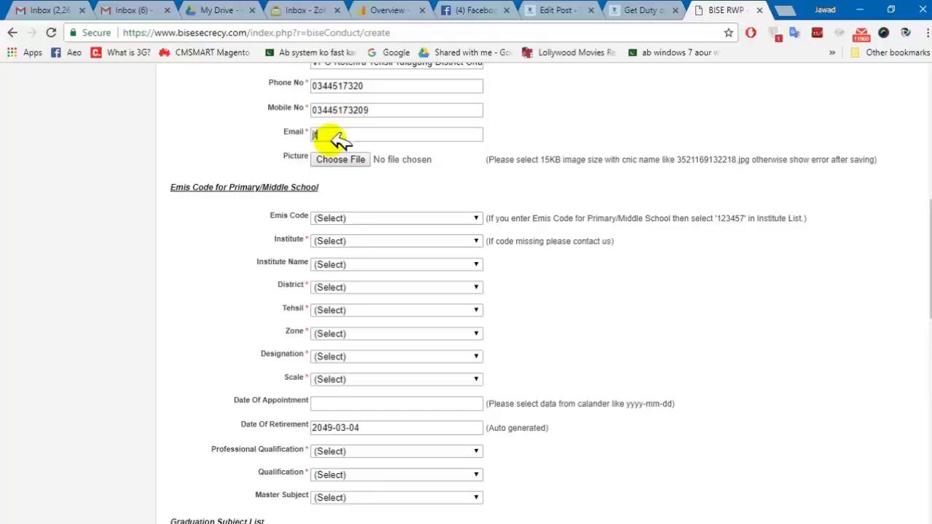
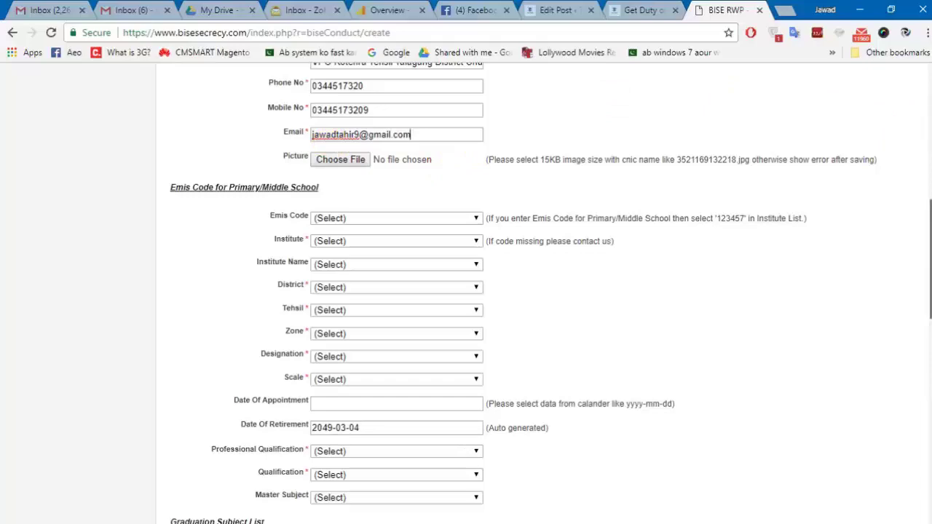
left_click_drag(929, 255, 930, 236)
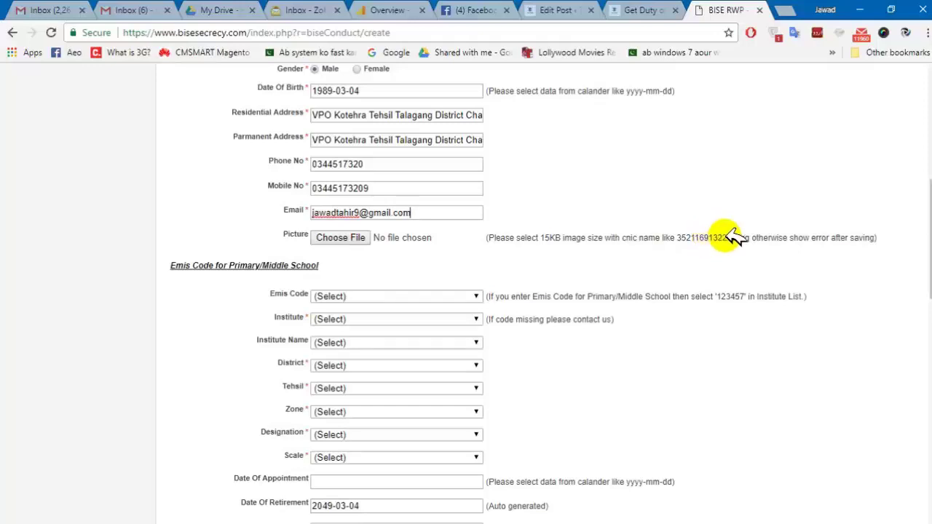
scroll(466, 292, "down", 3)
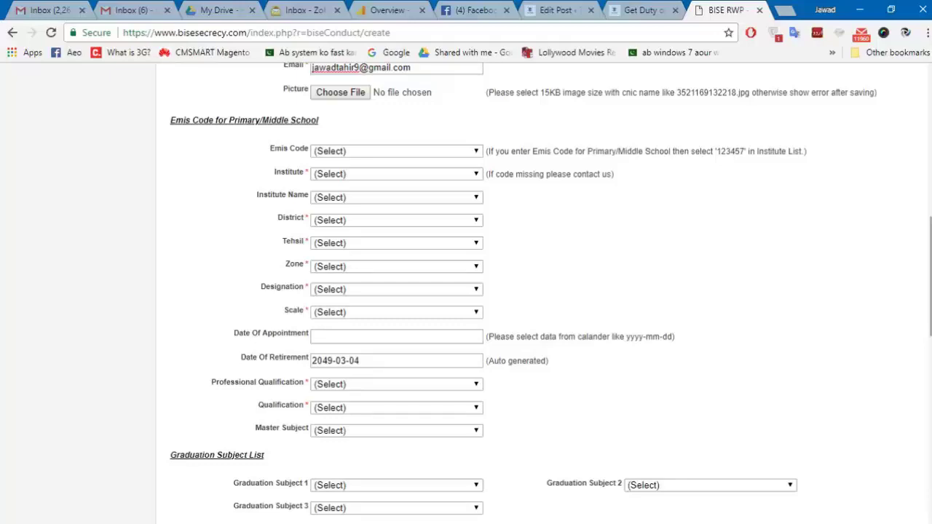
Minimize Chrome and open the portrait photo Optimized-32531 in Paint via Open with.
left_click(862, 9)
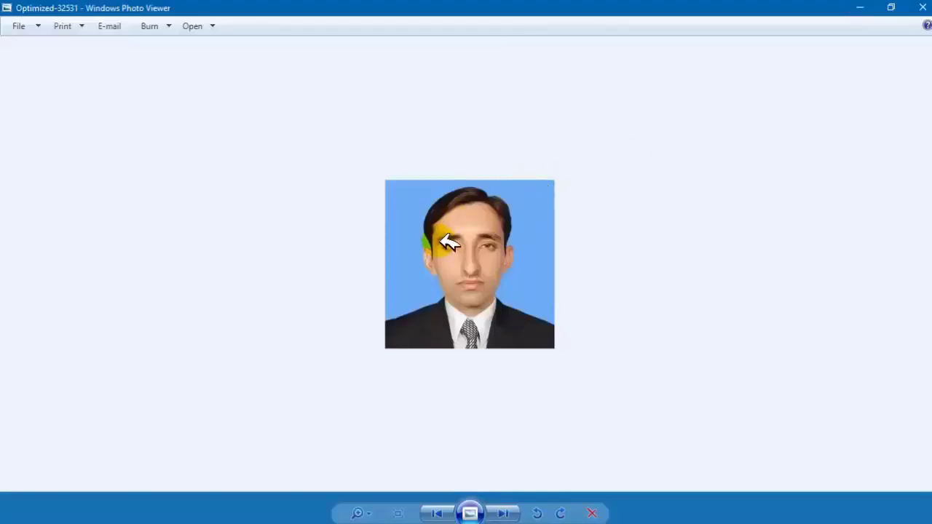
right_click(537, 235)
left_click(585, 246)
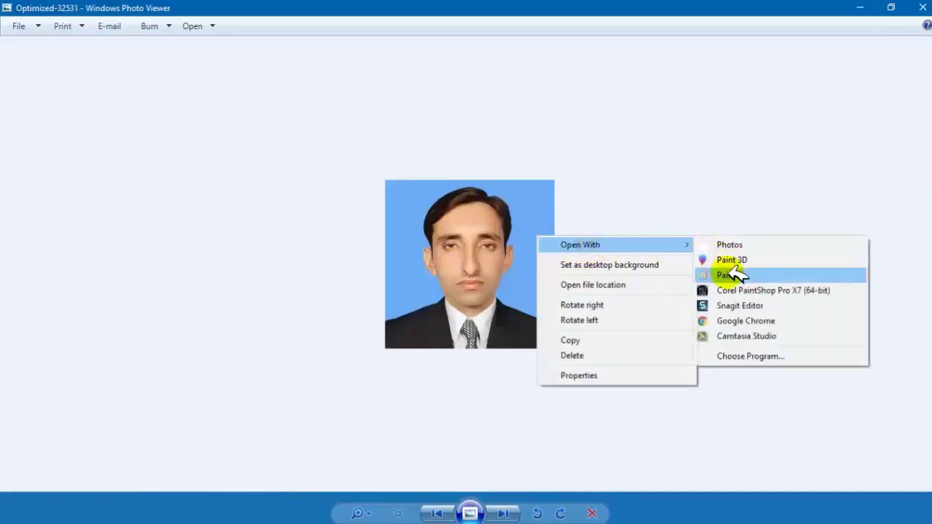
left_click(734, 275)
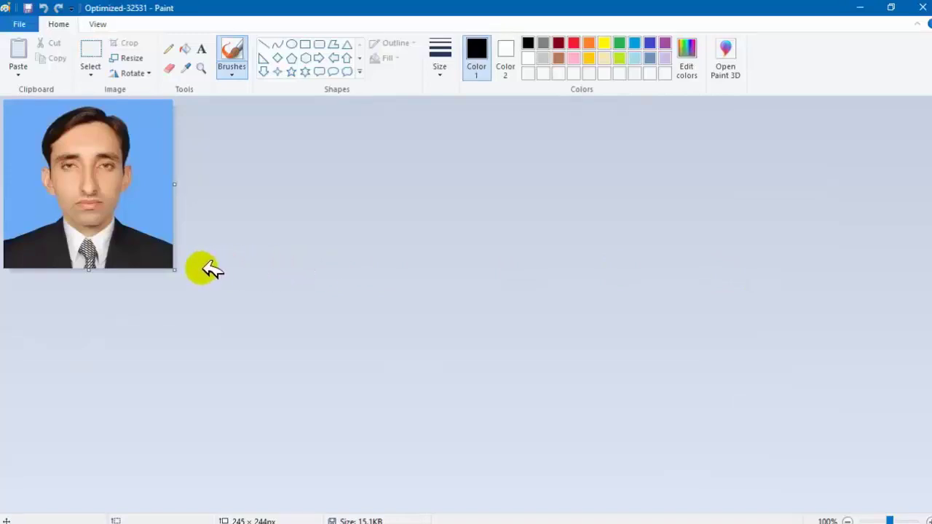
Resize the photo to 70 percent (172 × 171px), then close Paint without saving.
key("ctrl+a")
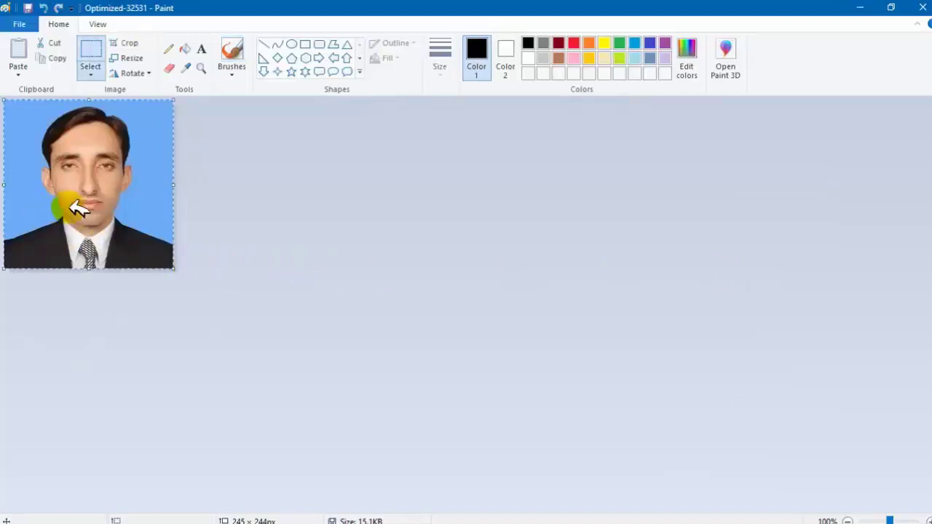
mouse_move(77, 208)
left_mouse_down()
mouse_move(87, 209)
mouse_move(47, 182)
mouse_move(52, 196)
mouse_move(92, 206)
left_mouse_up()
left_click(250, 208)
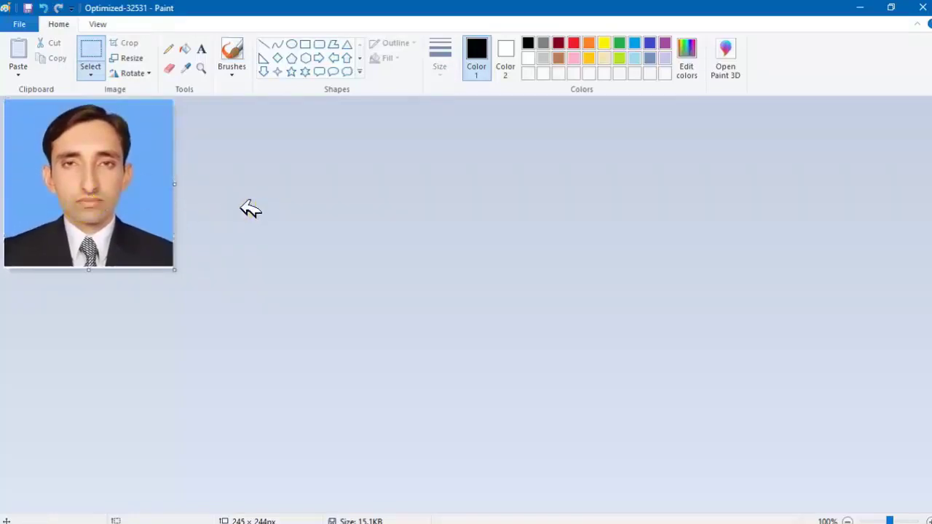
left_click(131, 57)
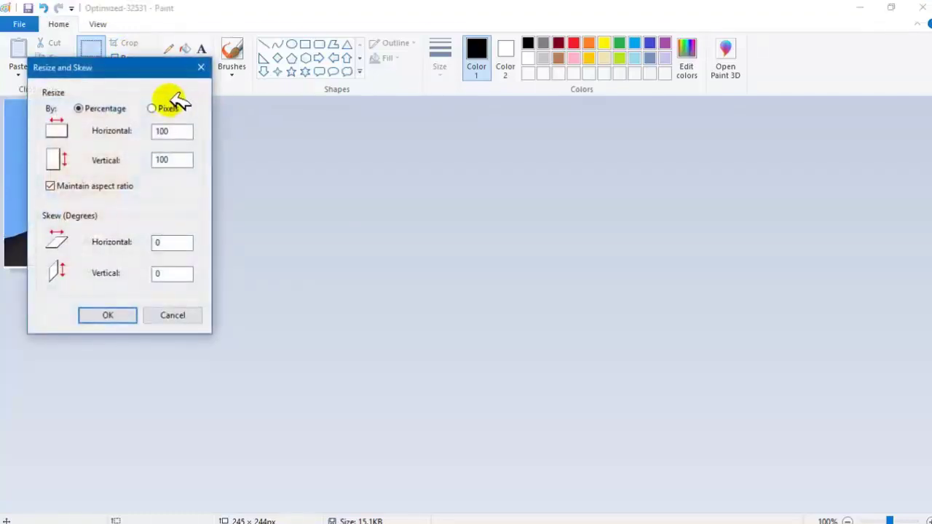
left_click(169, 105)
left_click(103, 108)
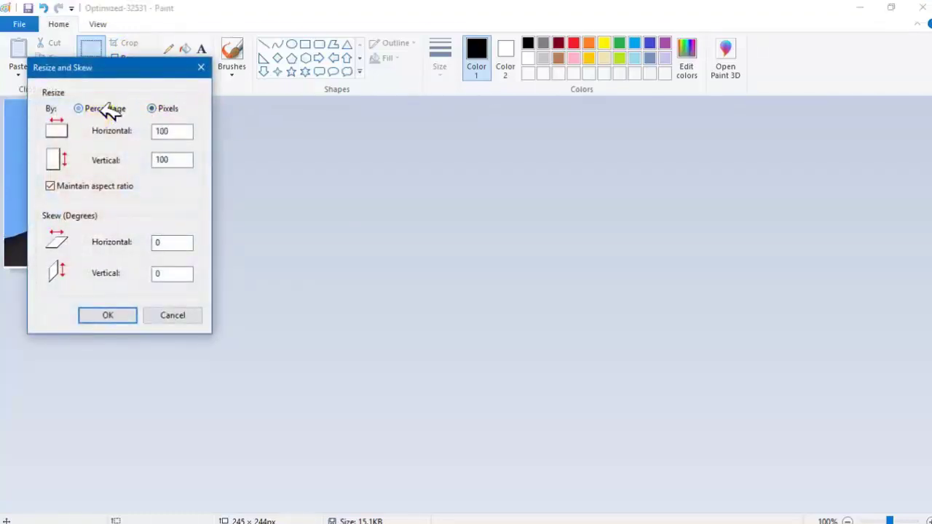
left_click_drag(182, 131, 159, 133)
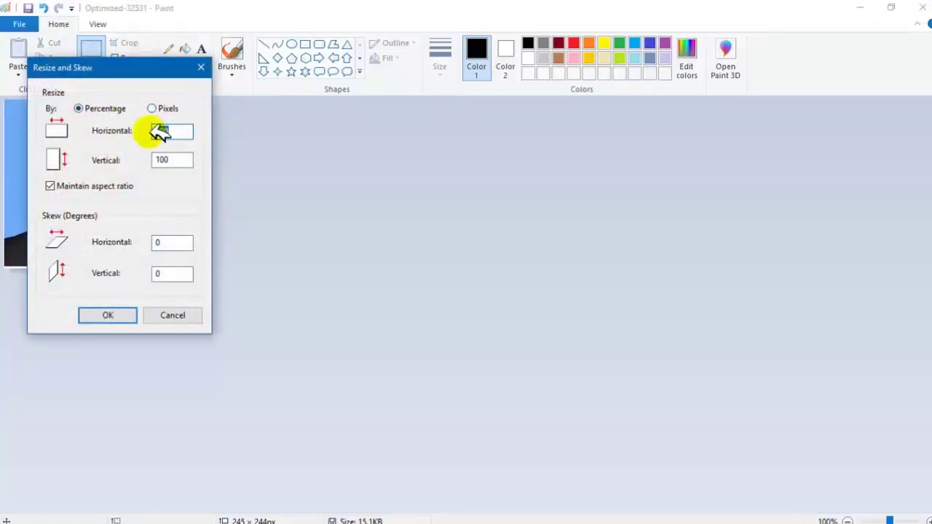
type("70")
key("Return")
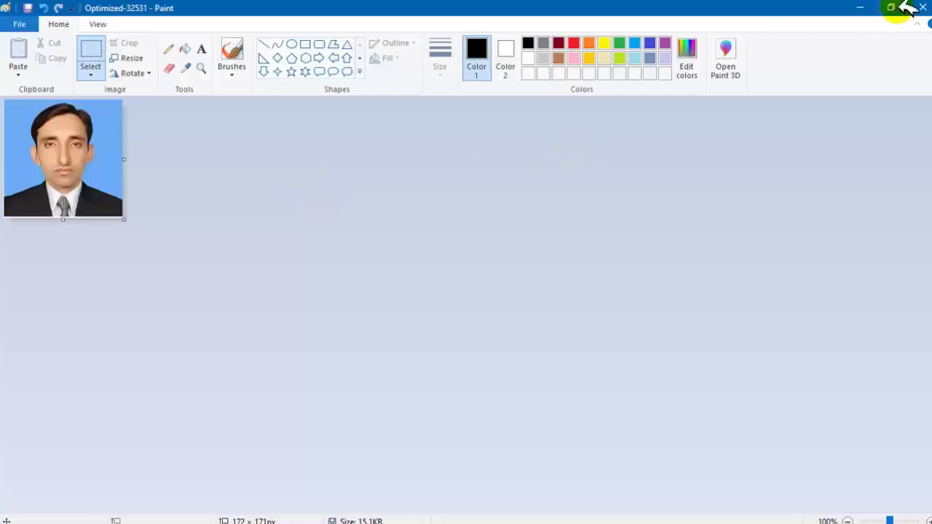
left_click(923, 6)
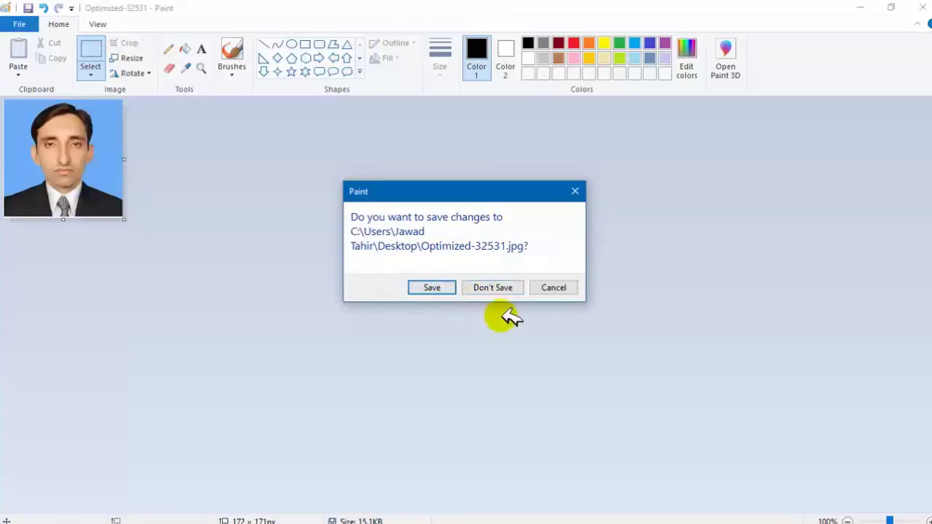
left_click(506, 288)
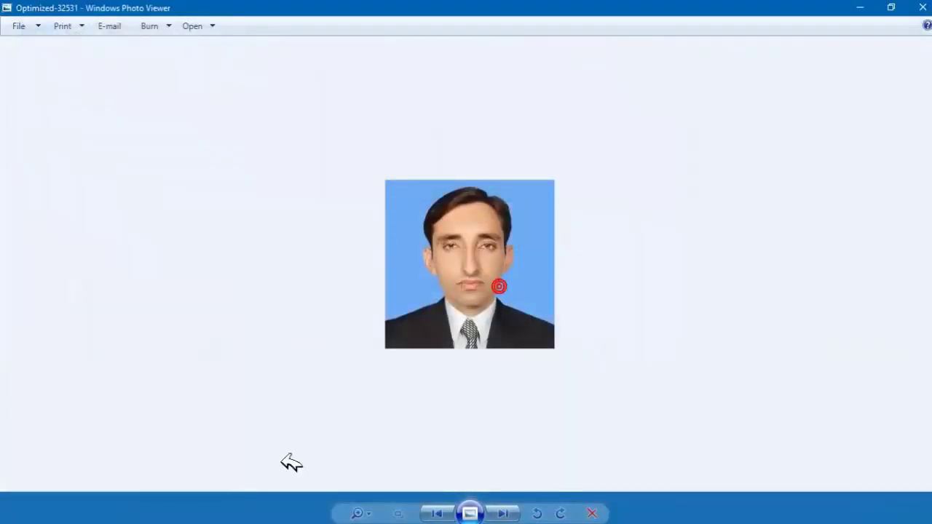
Search 'compress image size' in a new Chrome tab and open the toolur image compressor result.
mouse_move(287, 522)
left_click(152, 517)
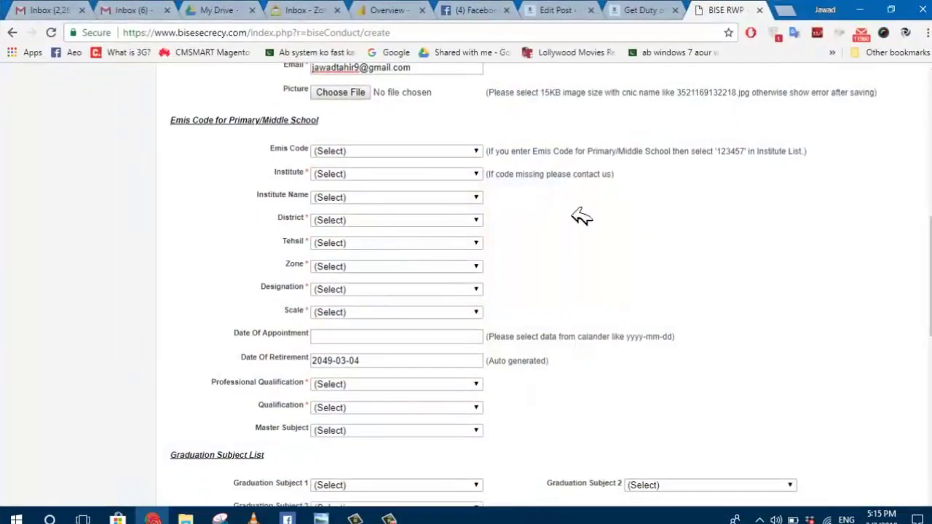
left_click(794, 13)
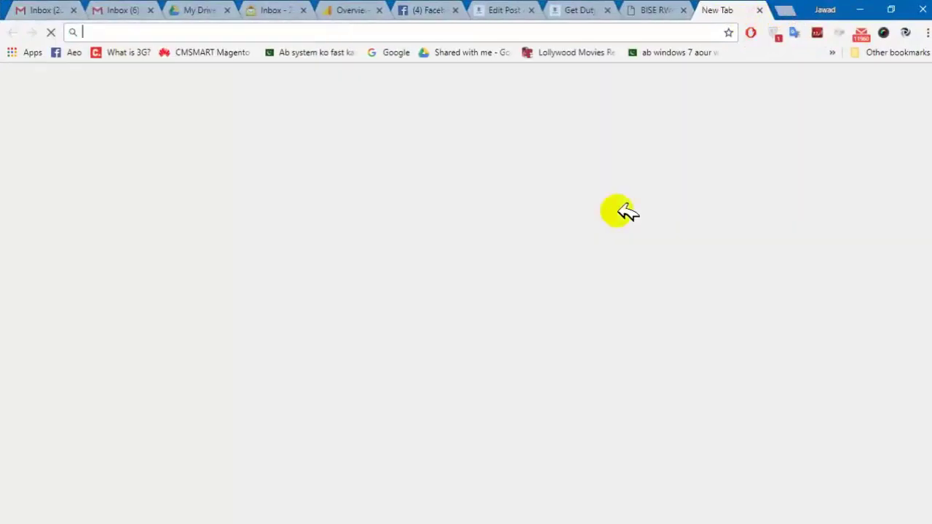
type("comp")
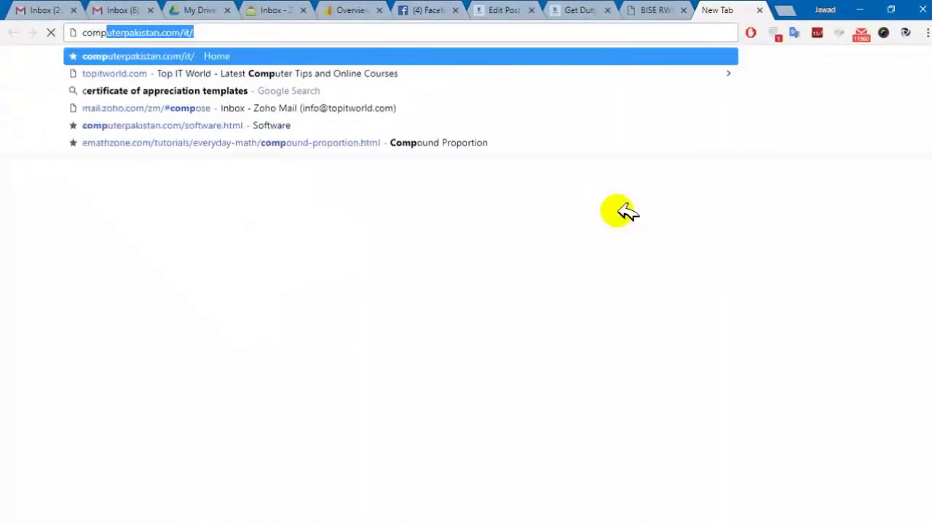
type("rss ")
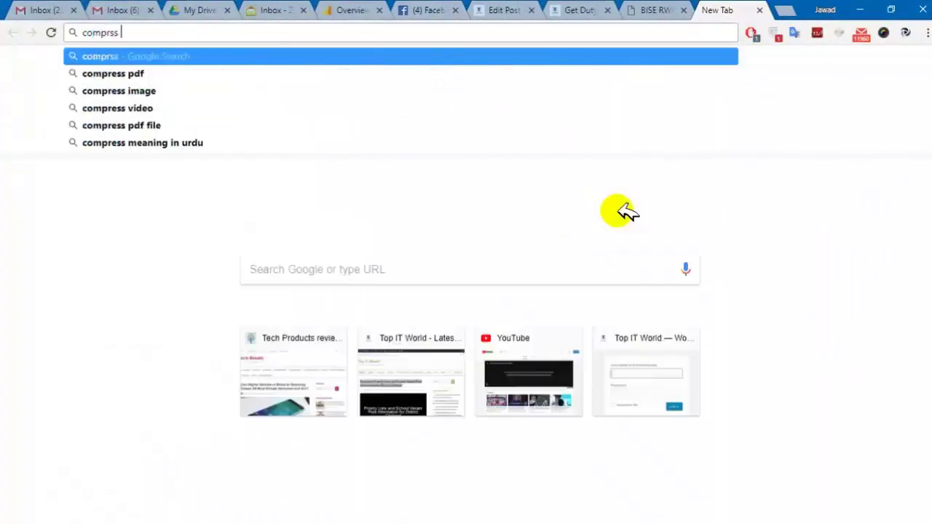
type("image size")
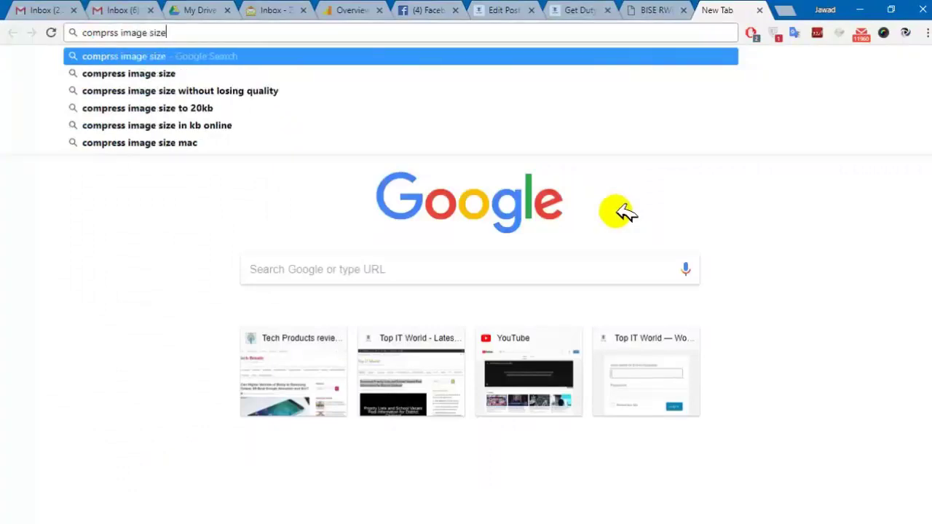
left_click(244, 67)
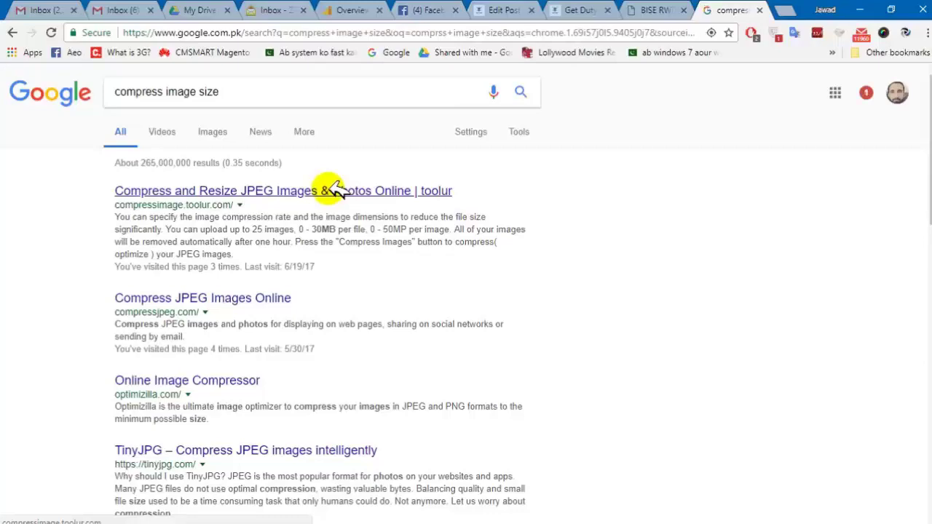
left_click(310, 192)
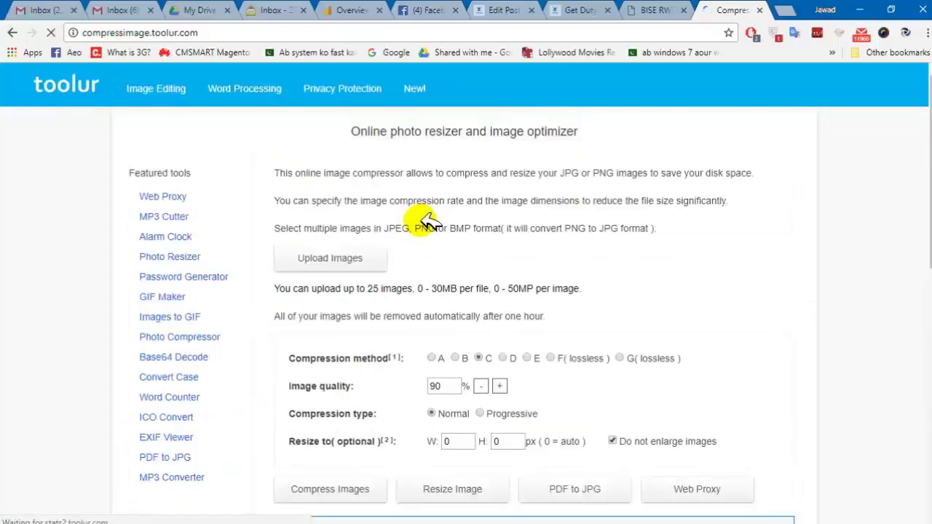
Upload the Optimized-32531 photo from the Desktop to the toolur compressor.
left_click(368, 255)
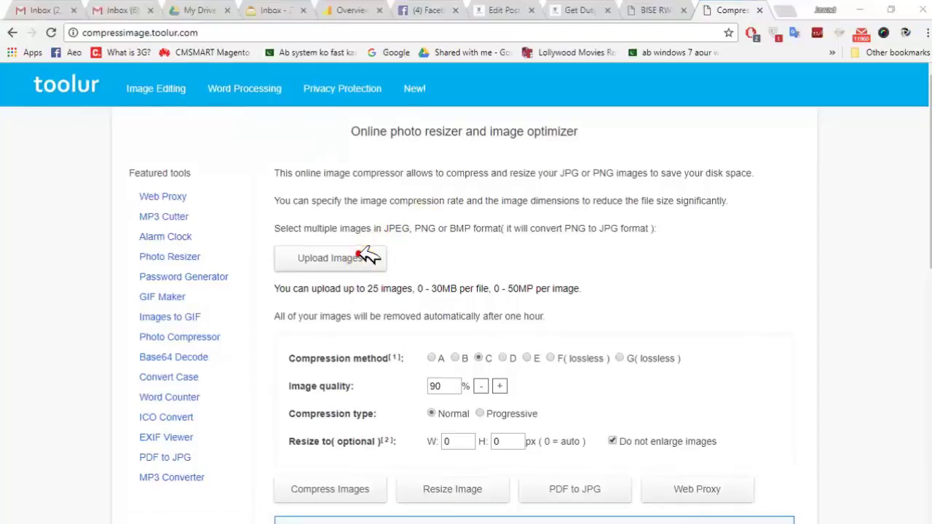
left_click(368, 255)
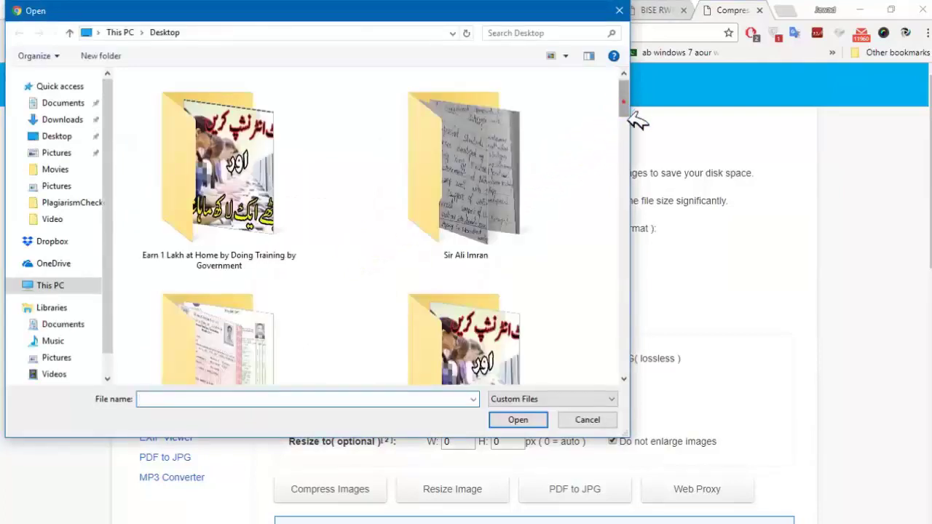
scroll(620, 106, "down", 3)
scroll(583, 101, "up", 3)
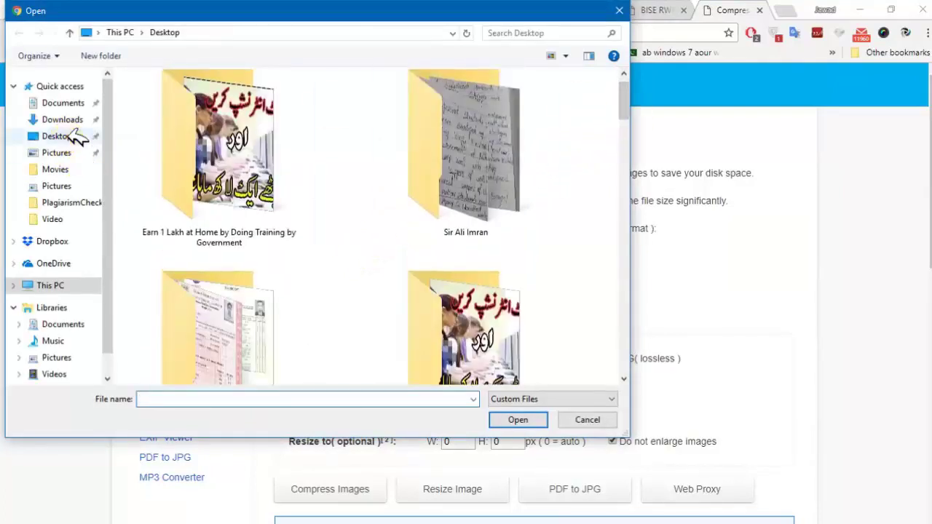
left_click(58, 137)
scroll(626, 117, "down", 5)
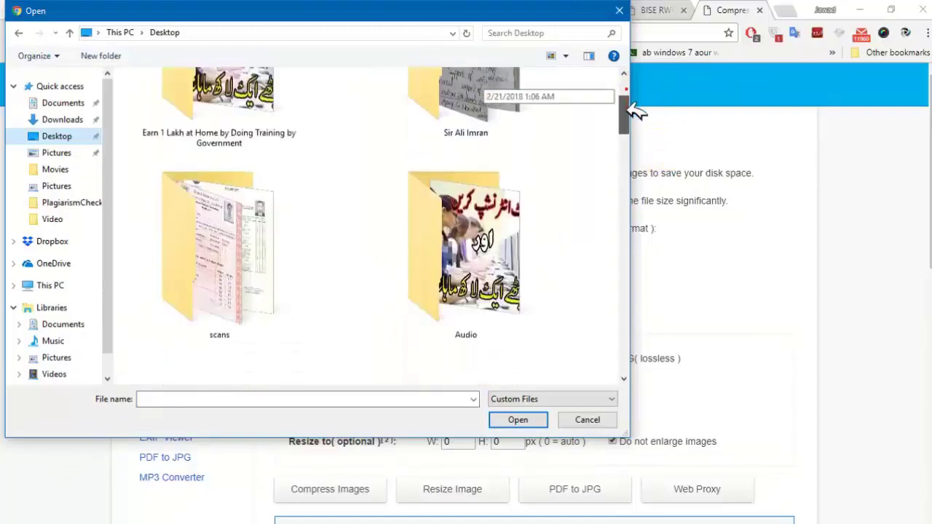
left_click_drag(632, 124, 609, 329)
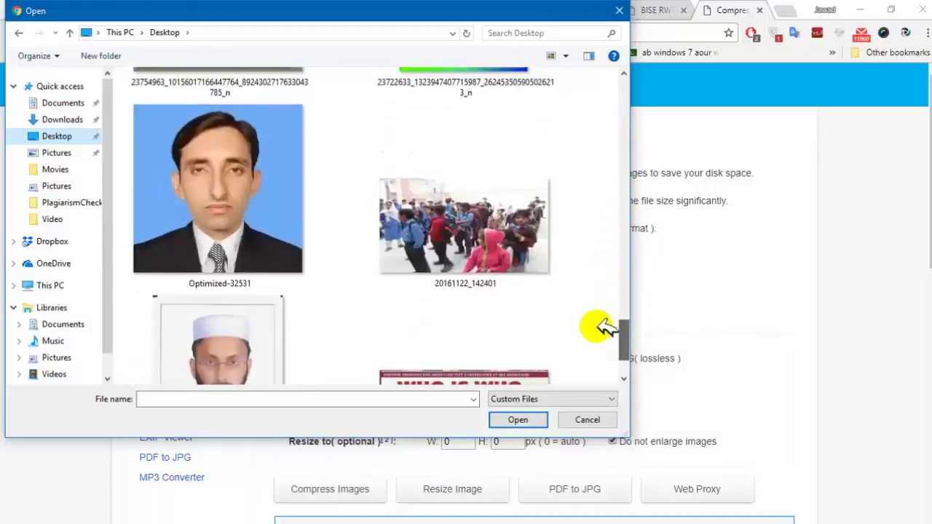
left_click(247, 251)
left_click(514, 420)
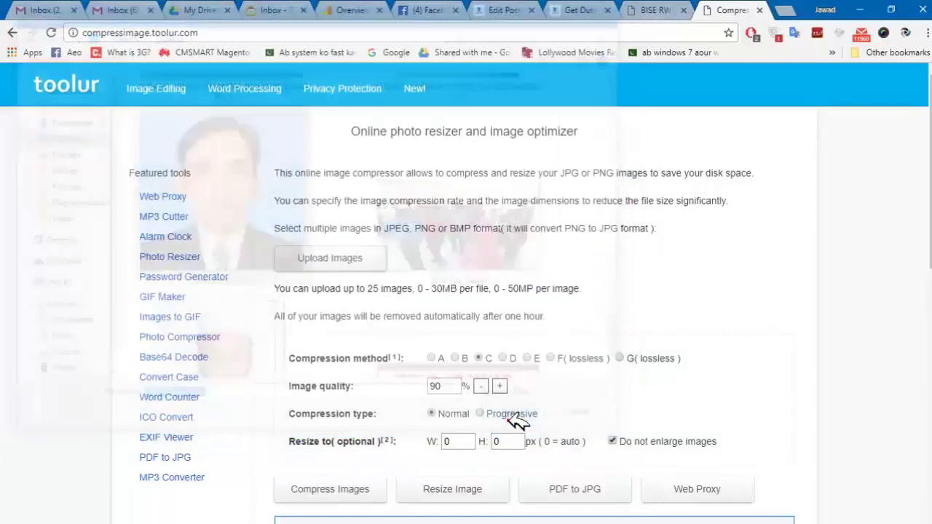
left_click(510, 421)
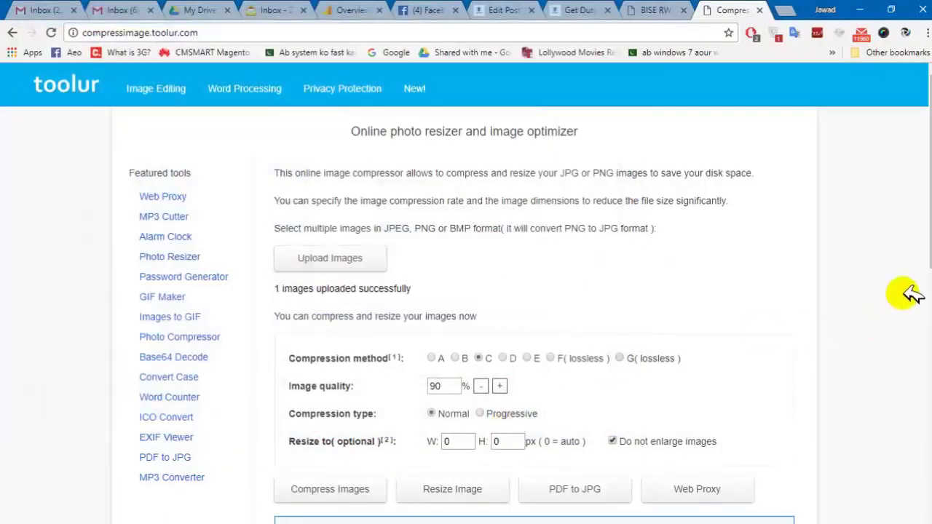
left_click_drag(924, 220, 915, 286)
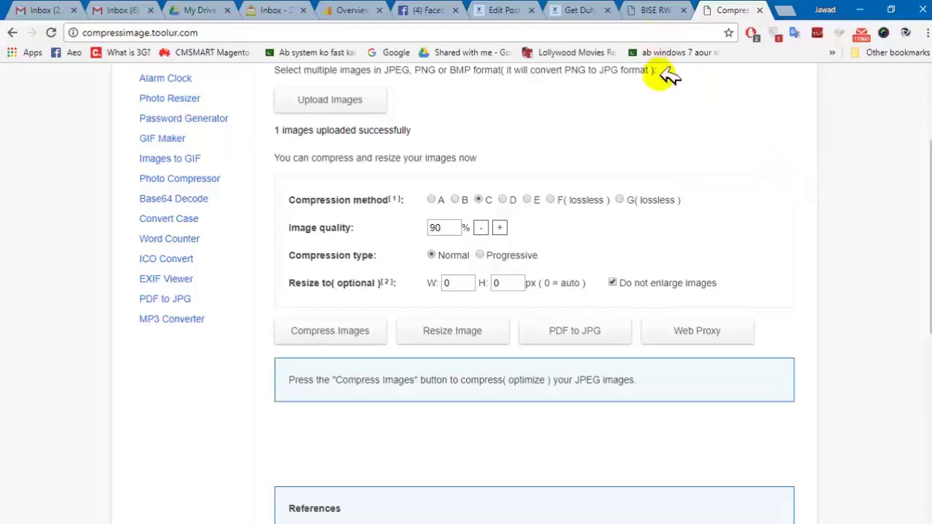
Go back to the search results, then switch to the BISE registration form tab.
left_click(14, 32)
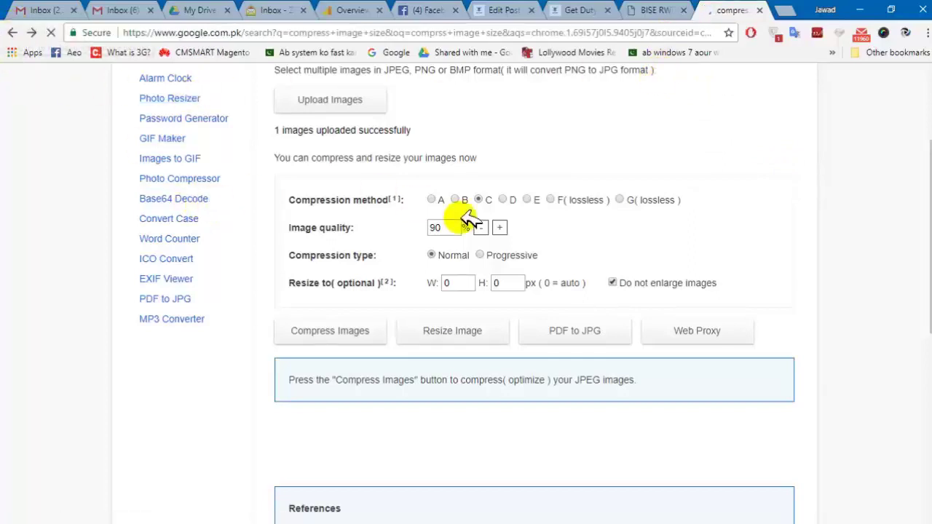
scroll(759, 211, "down", 1)
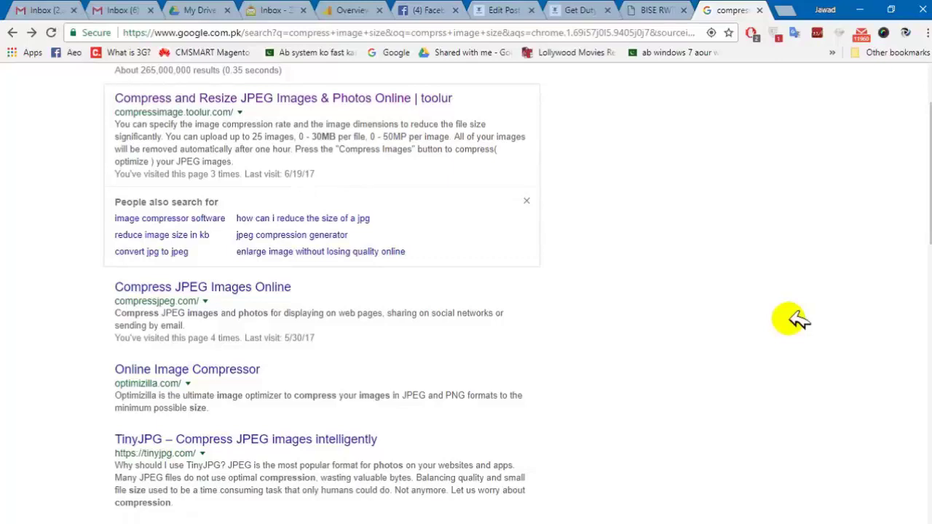
left_click(661, 9)
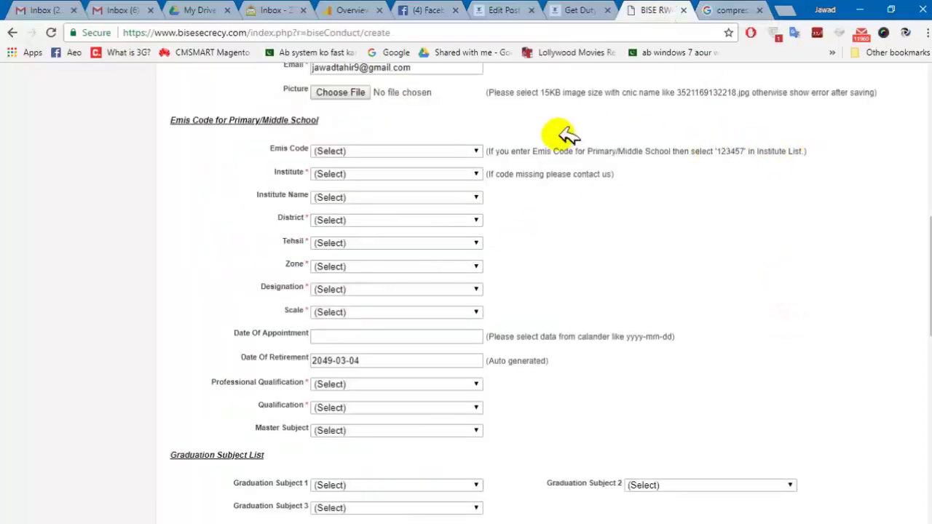
Attach Optimized-32531.jpg from the Desktop to the form's Picture field.
left_click(342, 92)
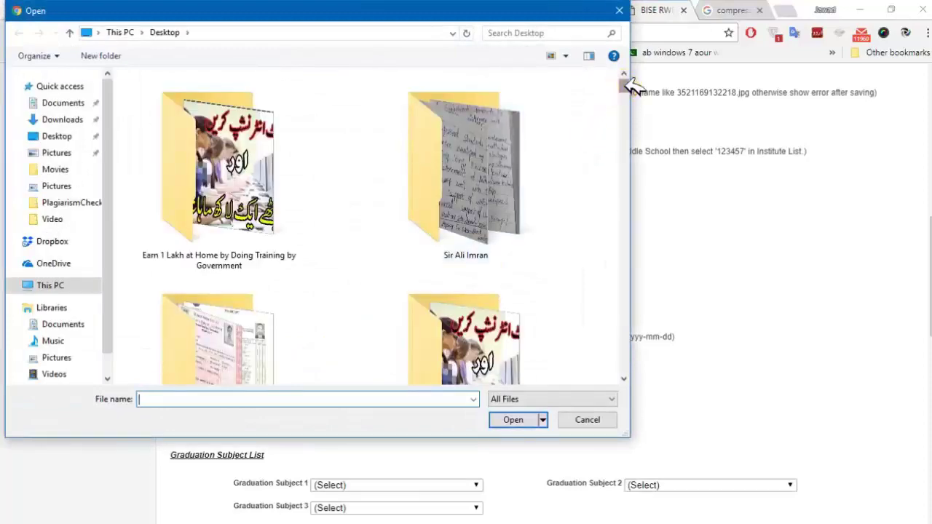
left_click_drag(624, 82, 628, 308)
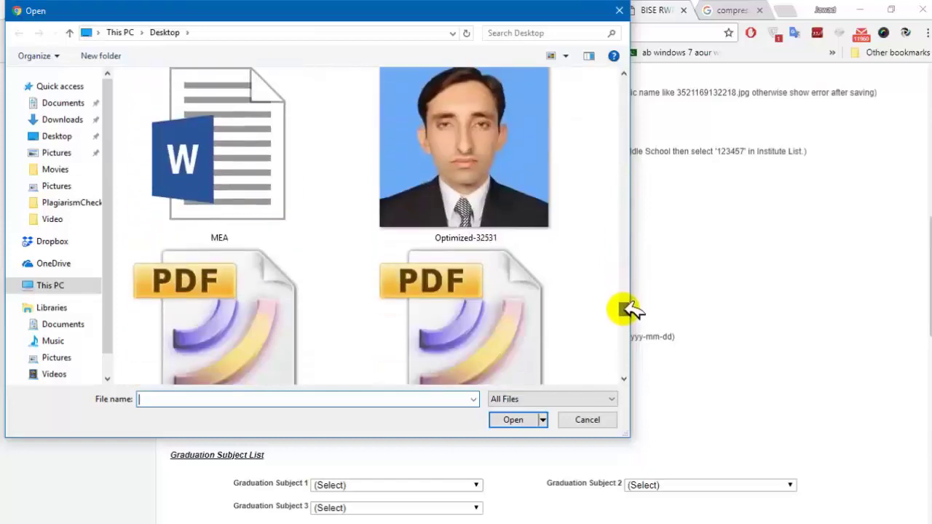
double_click(504, 195)
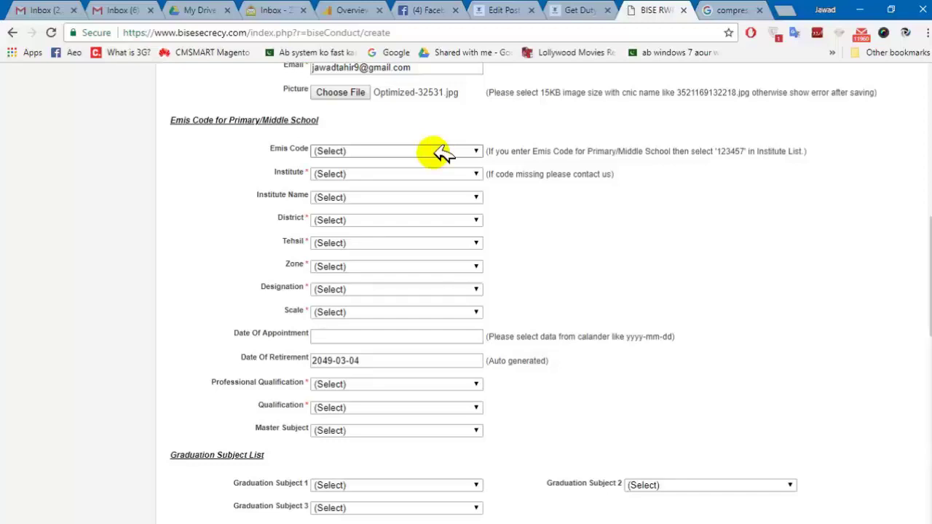
Select 37240093 / GGHS DINA as the Emis Code.
left_click(440, 152)
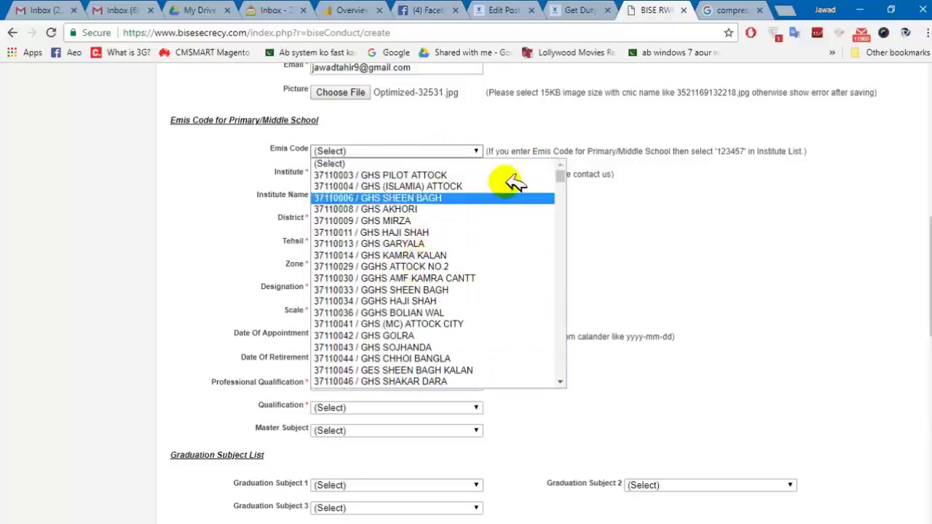
left_click_drag(562, 175, 561, 225)
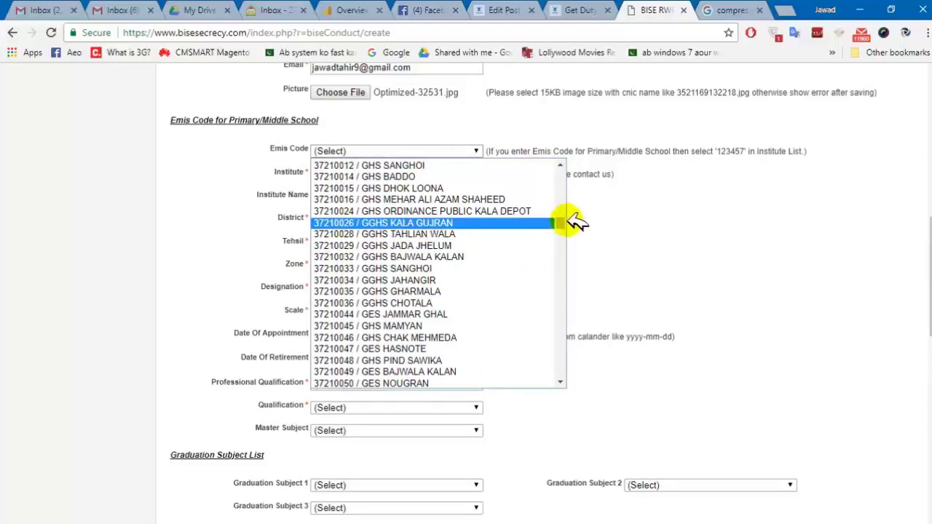
left_click_drag(560, 223, 558, 249)
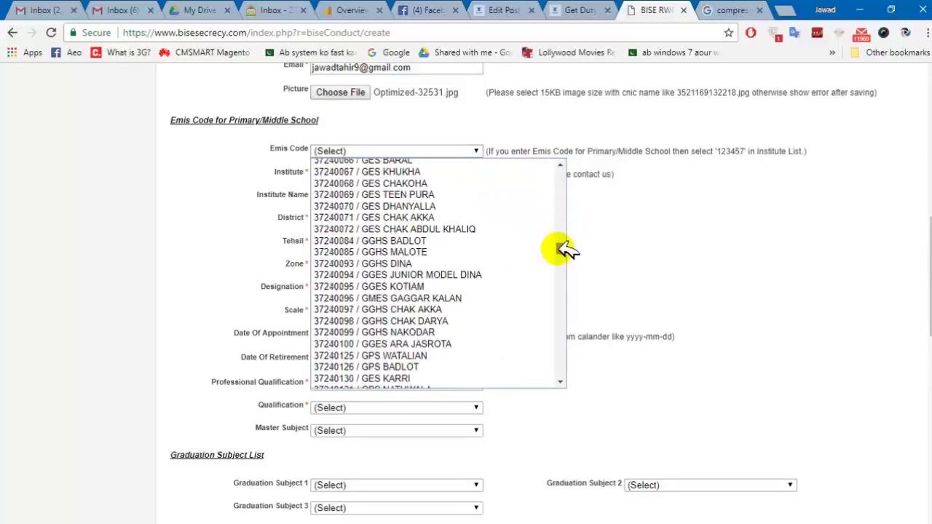
left_click(436, 263)
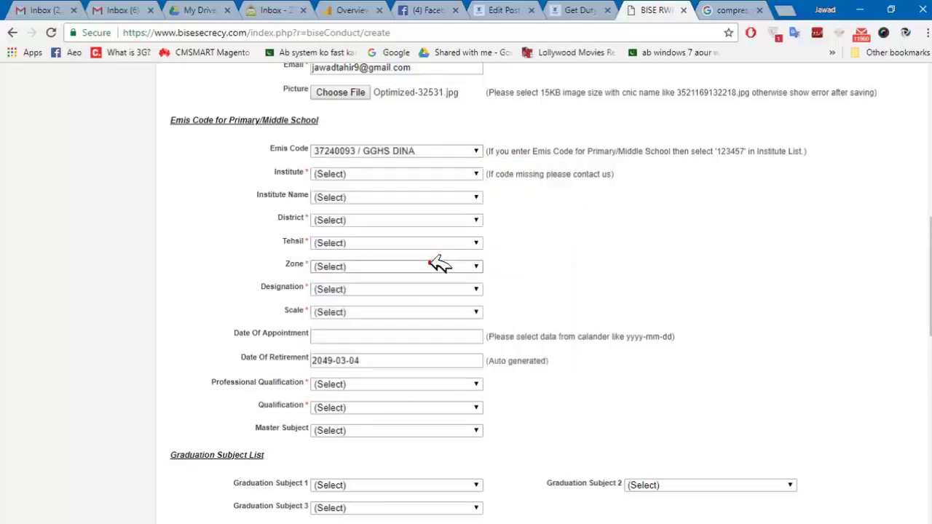
Try institute codes 102421 and 102375, checking the institute name each fills in.
left_click(430, 177)
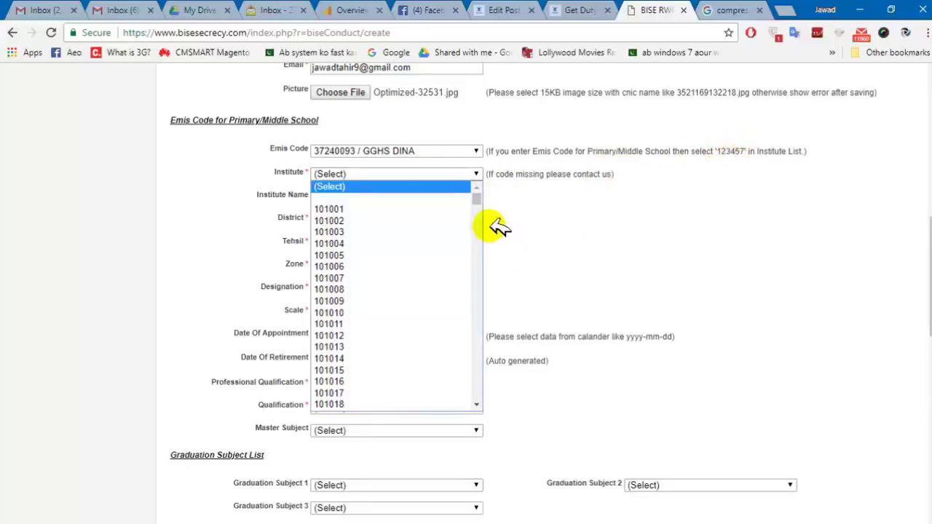
left_click_drag(477, 193, 490, 388)
left_click_drag(478, 391, 474, 225)
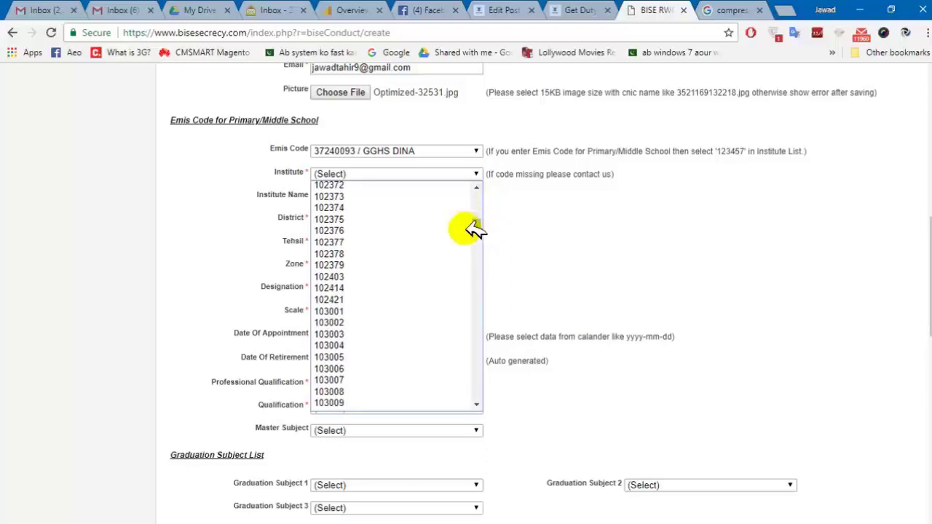
left_click(342, 300)
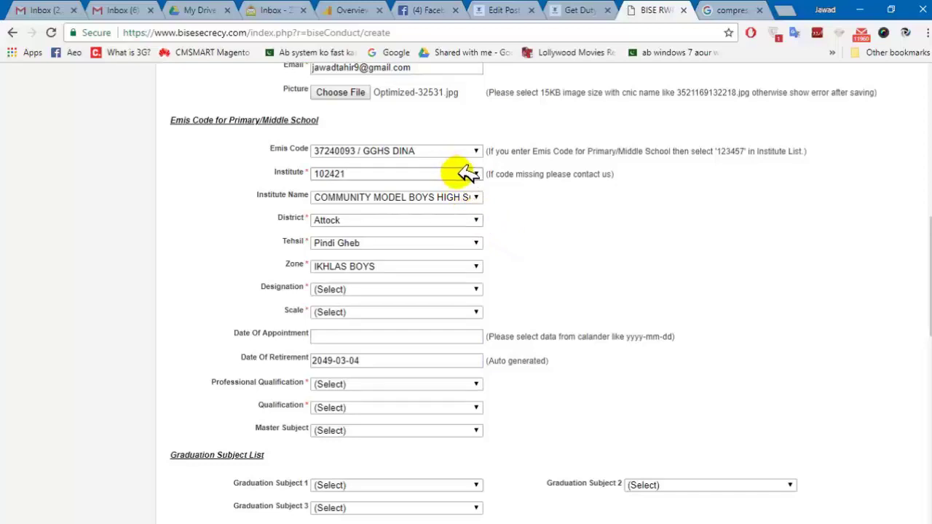
left_click(443, 198)
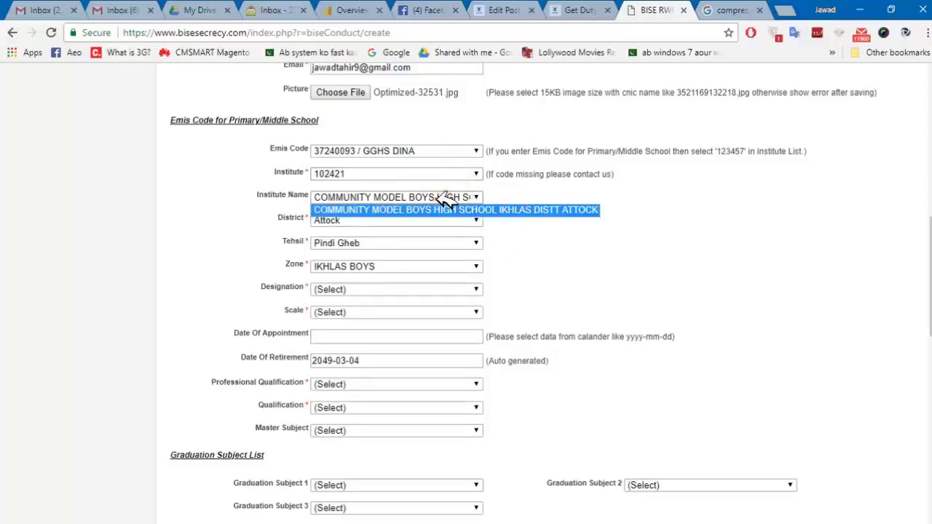
left_click(439, 197)
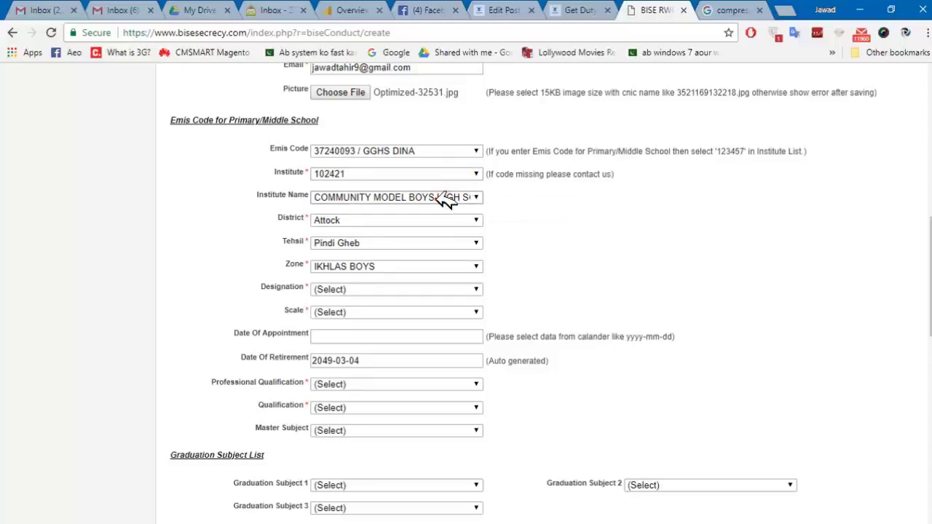
left_click(430, 174)
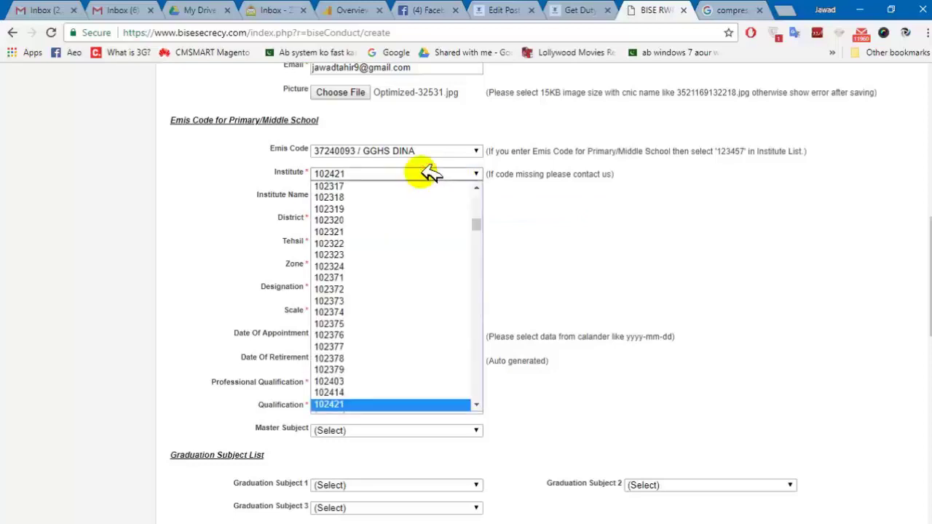
left_click(386, 328)
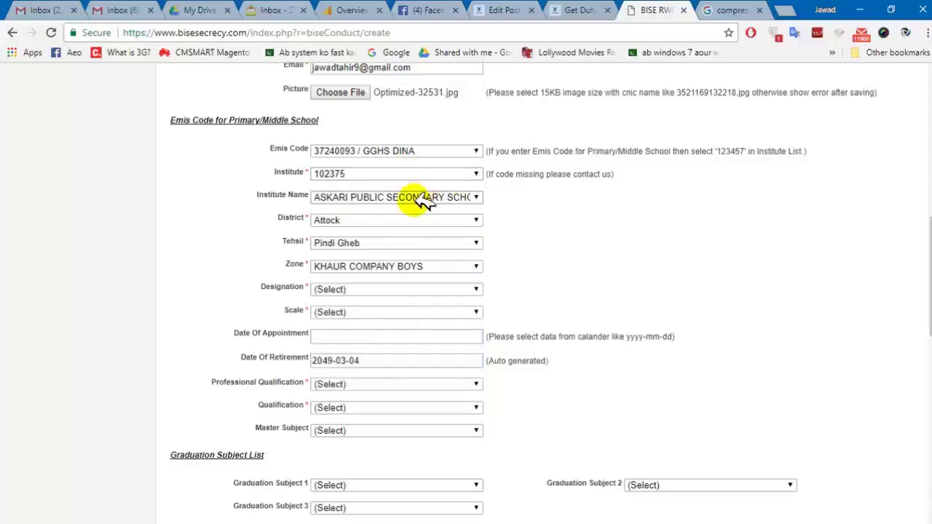
left_click(472, 199)
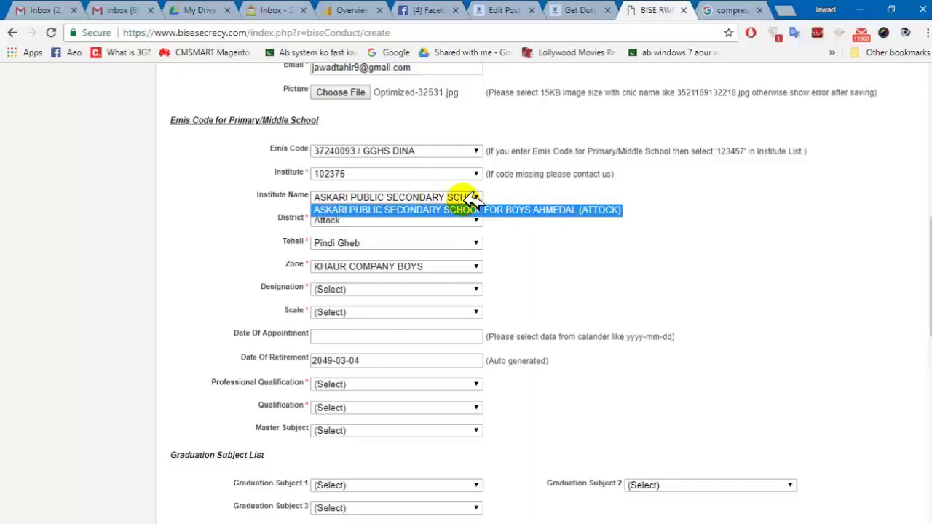
left_click(470, 199)
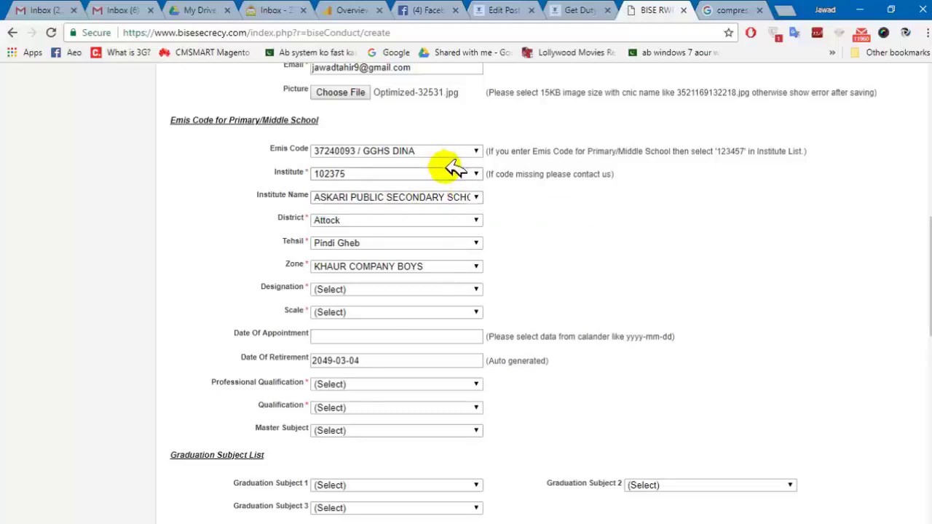
Settle on institute code 102371 after checking its full institute name.
left_click(452, 173)
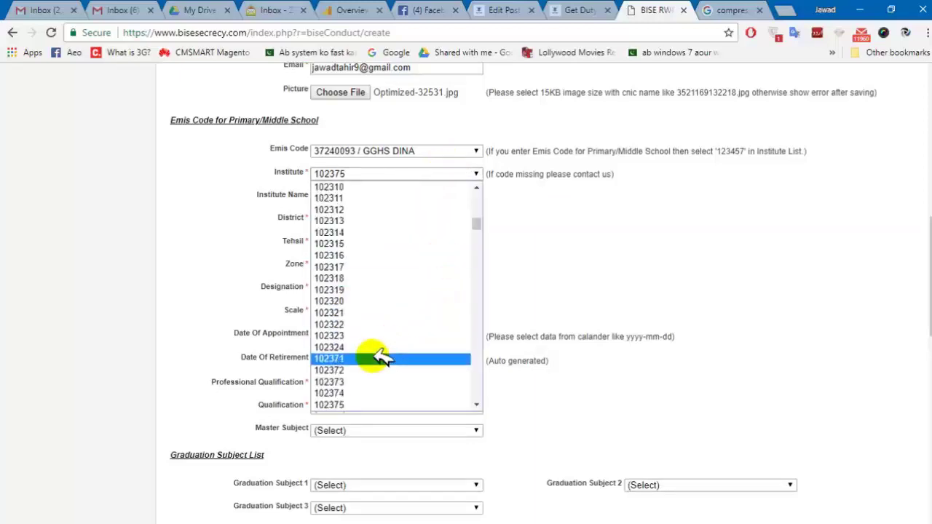
left_click(382, 358)
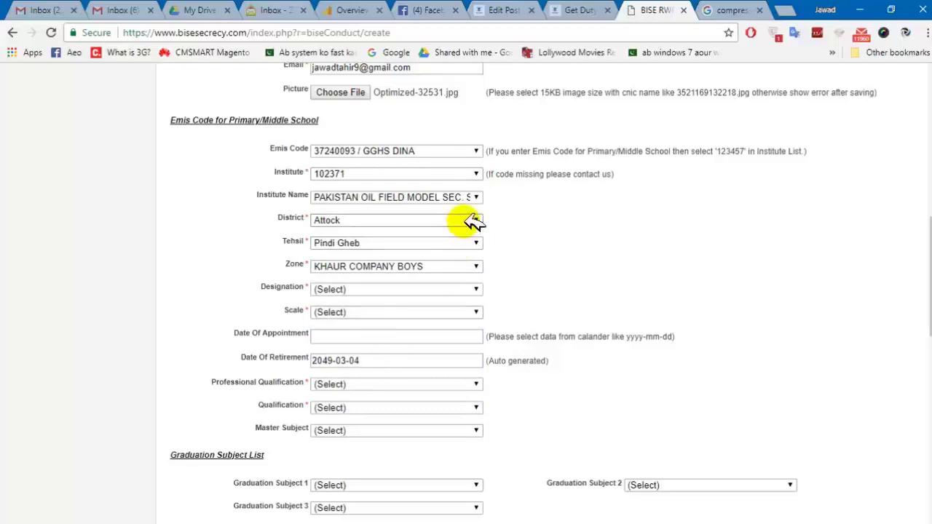
left_click(480, 198)
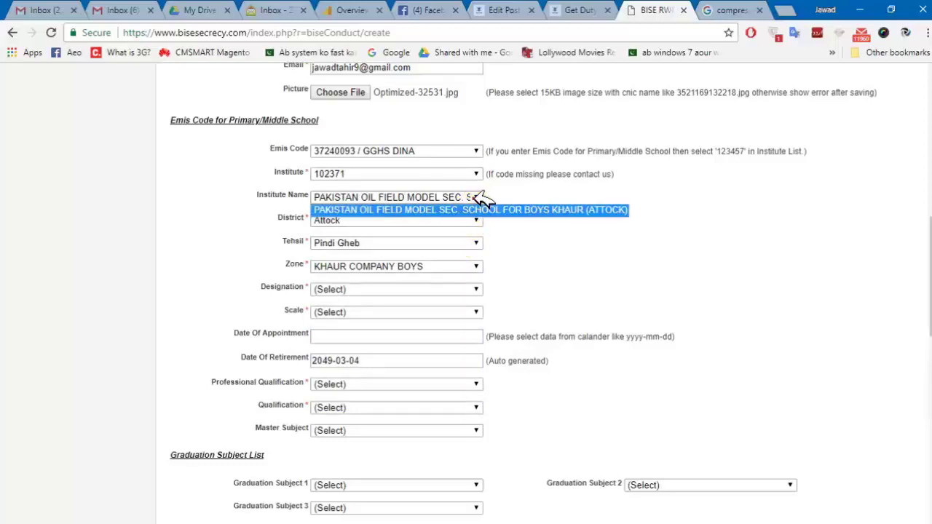
left_click(480, 198)
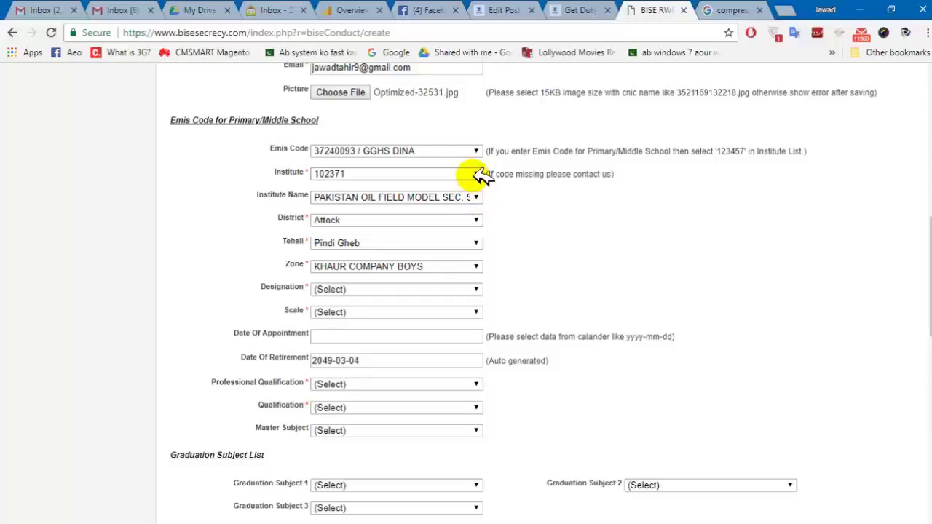
left_click(477, 174)
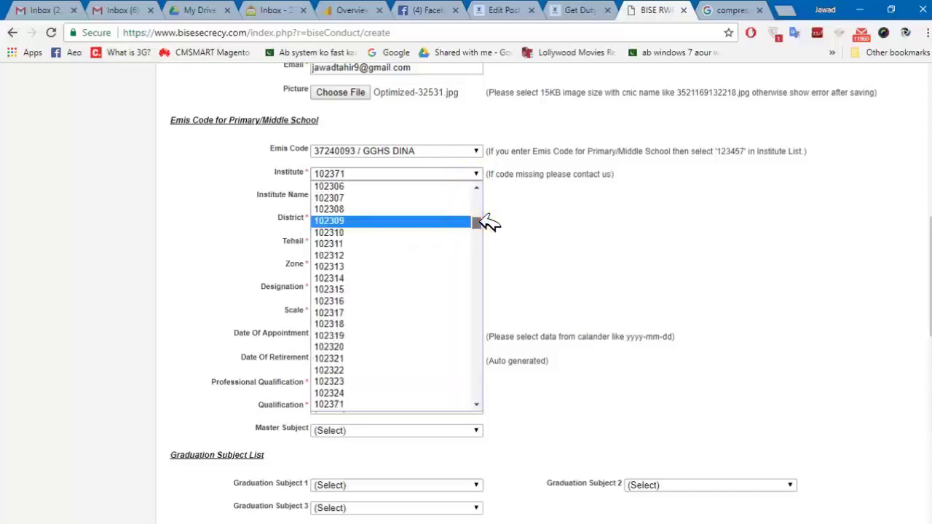
left_click_drag(481, 219, 491, 400)
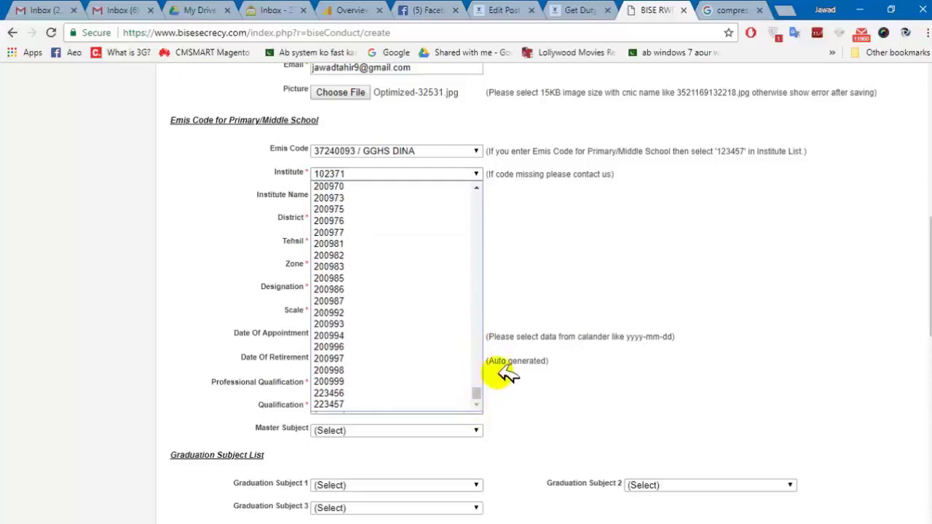
left_click(558, 249)
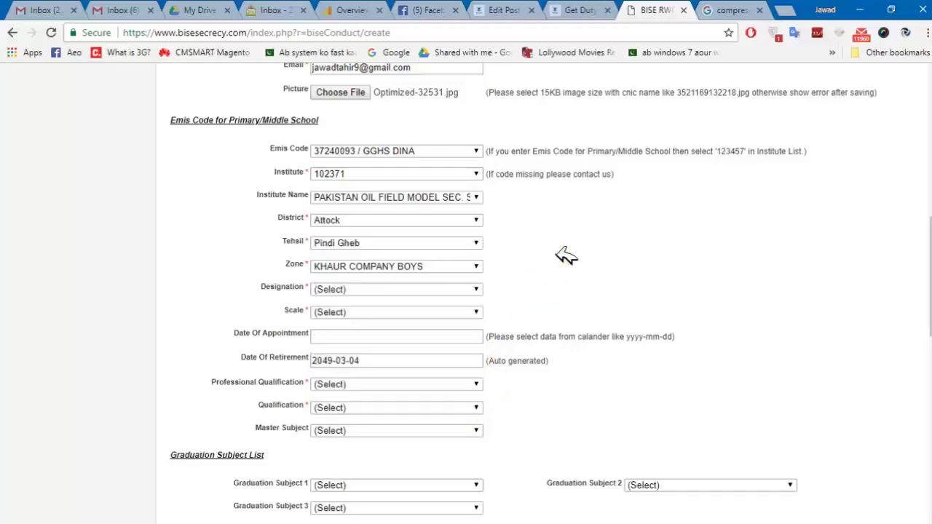
Confirm the auto-filled district Attock and tehsil Pindi Gheb, keeping institute 102371.
left_click(451, 220)
left_click(452, 220)
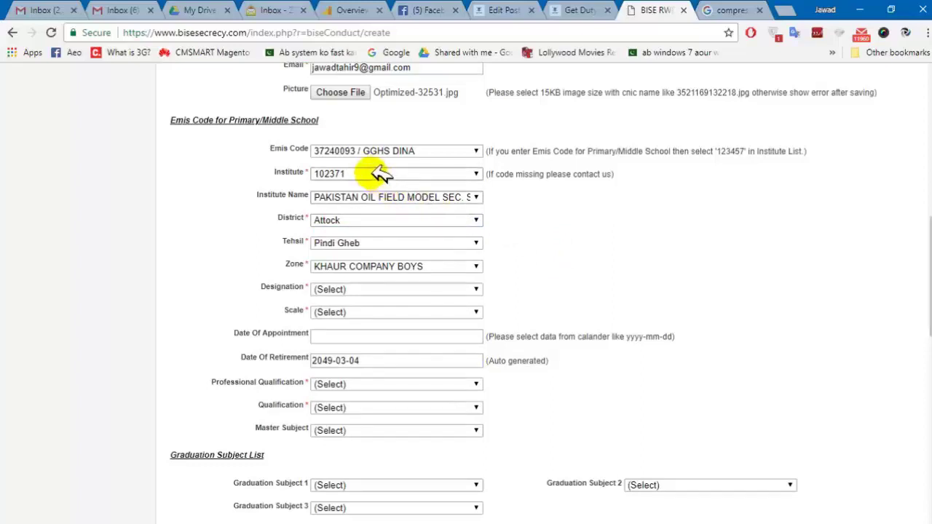
left_click(386, 242)
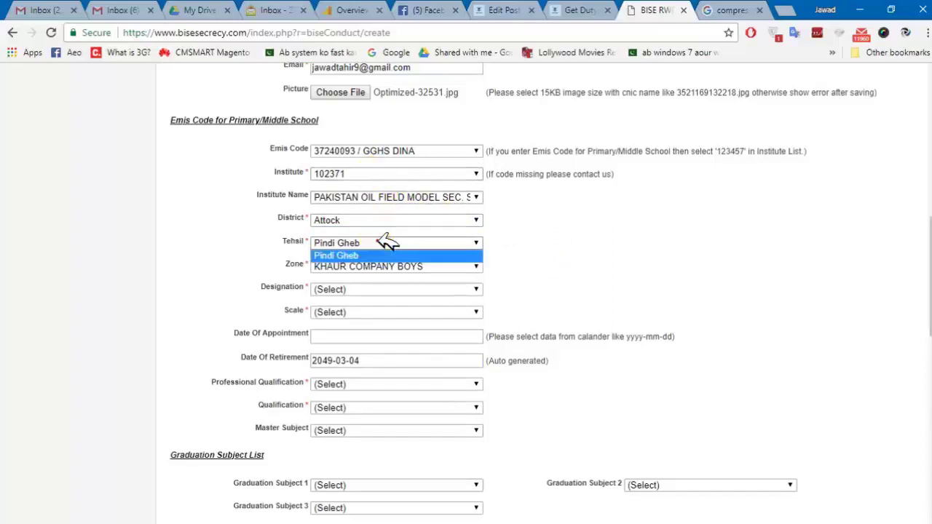
left_click(386, 243)
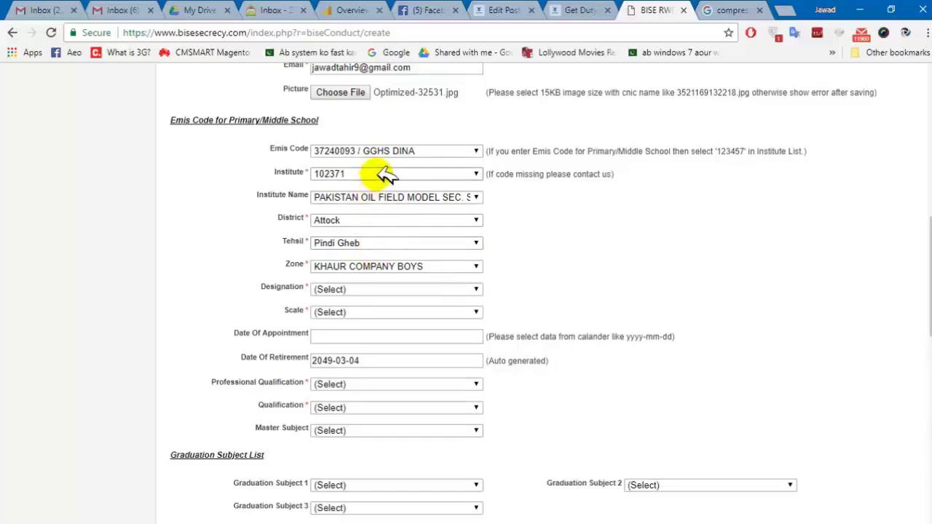
left_click(377, 174)
left_click(377, 174)
left_click(377, 174)
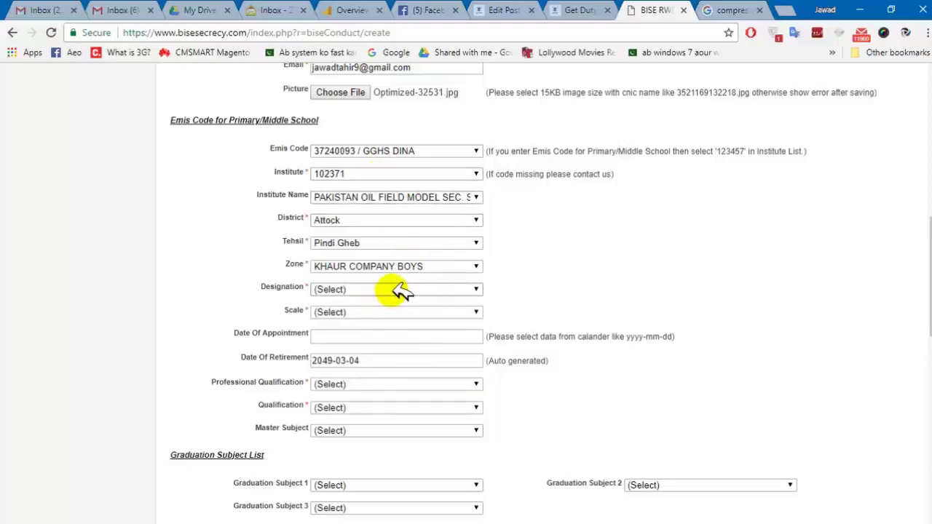
Choose Elementry School Educator as Designation and BPS-15 as Scale.
left_click(399, 290)
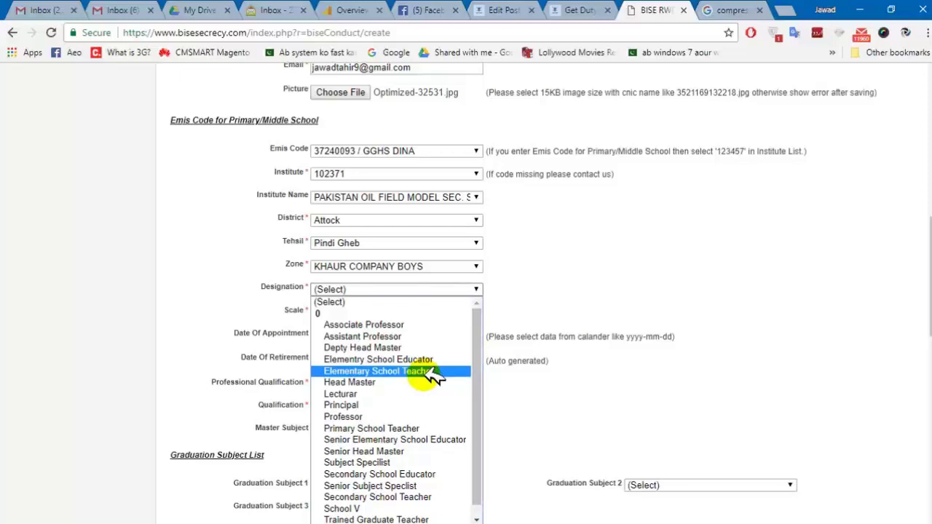
left_click(426, 360)
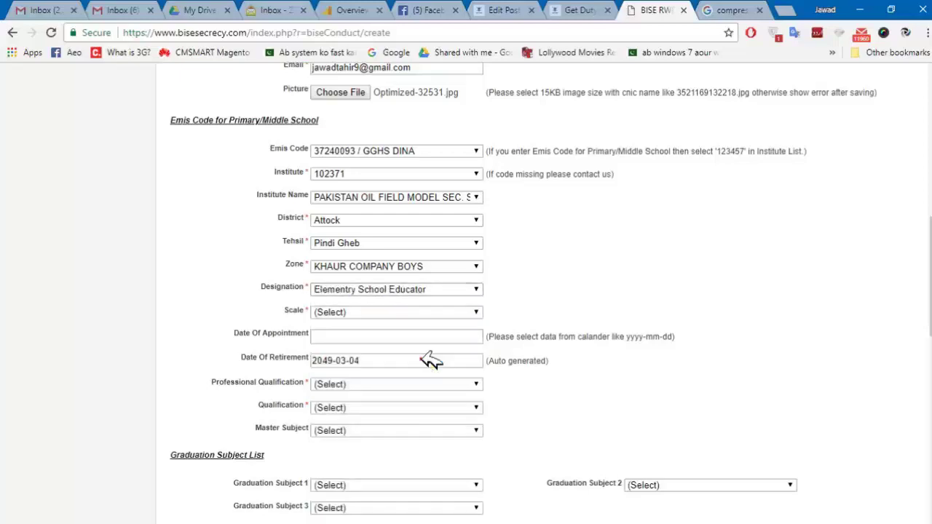
left_click(406, 316)
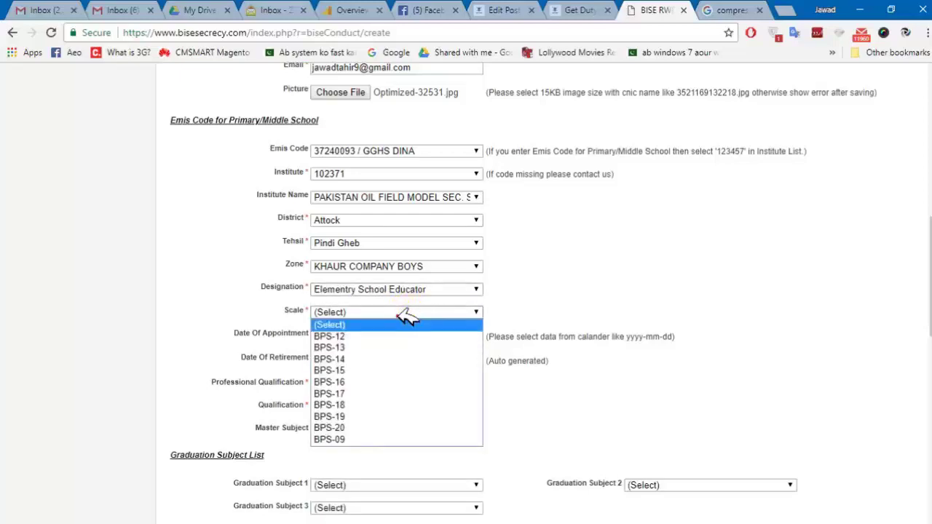
left_click(375, 371)
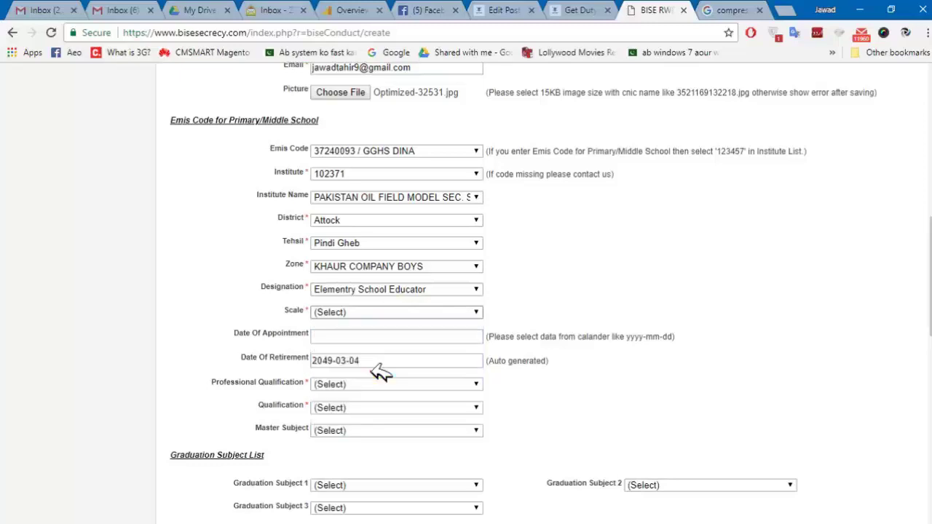
Step the date picker back to March 2012 and set the appointment date to the 7th.
left_click(397, 337)
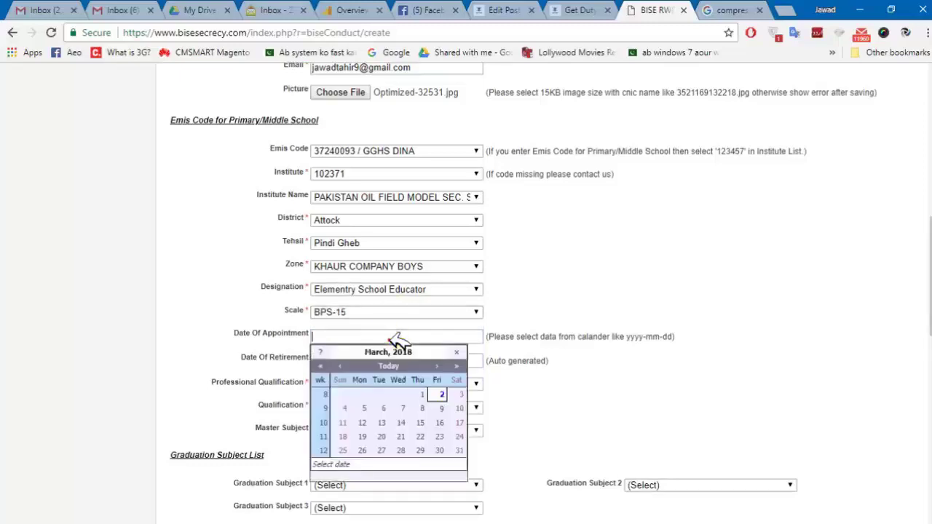
left_click(325, 365)
left_click(326, 364)
left_click(325, 365)
left_click(326, 365)
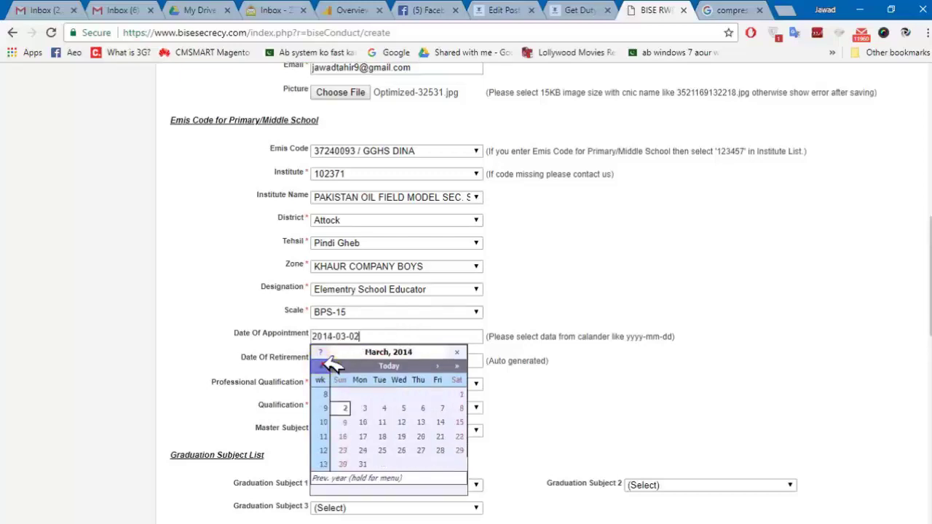
left_click(326, 365)
left_click(326, 364)
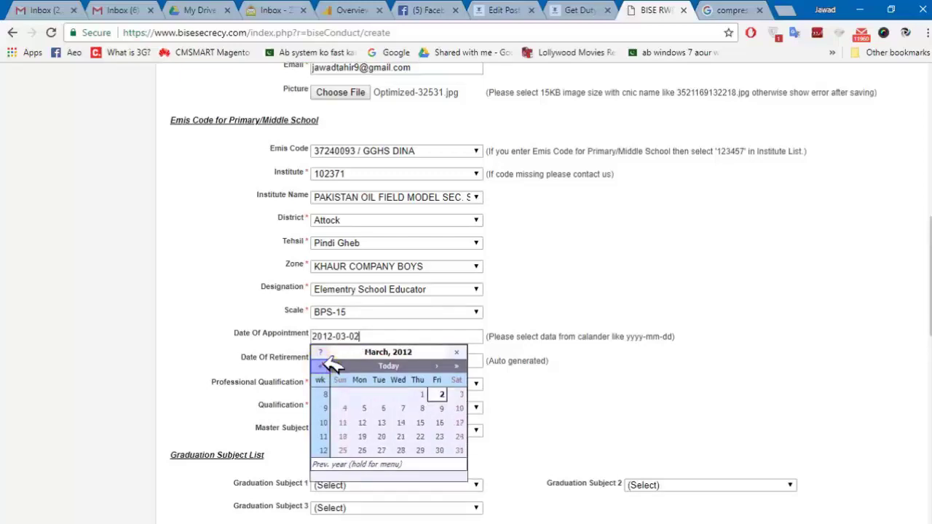
left_click(408, 411)
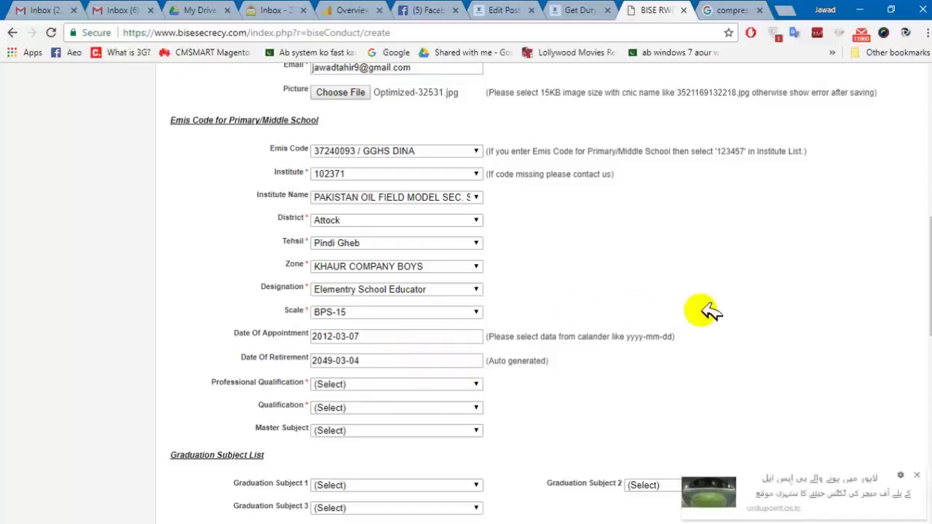
Choose B.ed for Professional Qualification, M.A/M.Sc for Qualification, and COMP. SCIENCE as Master Subject.
scroll(551, 289, "down", 2)
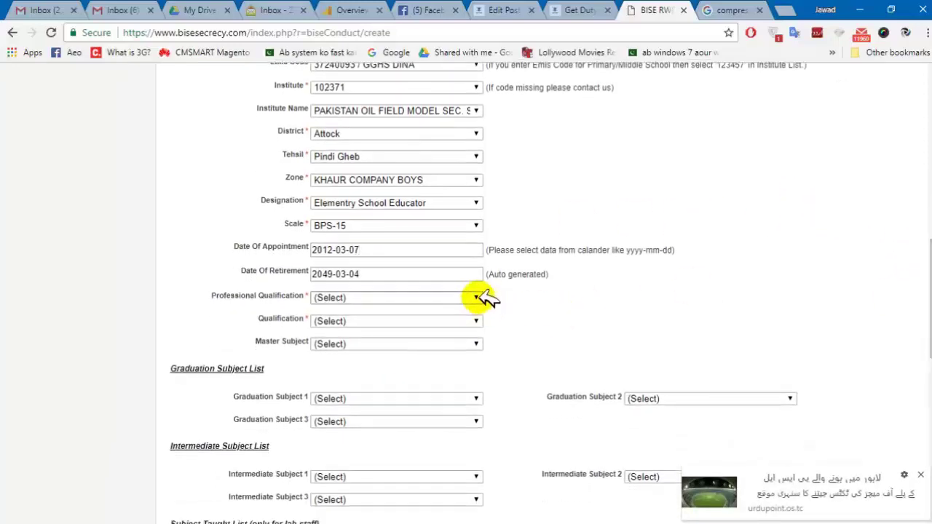
left_click(478, 295)
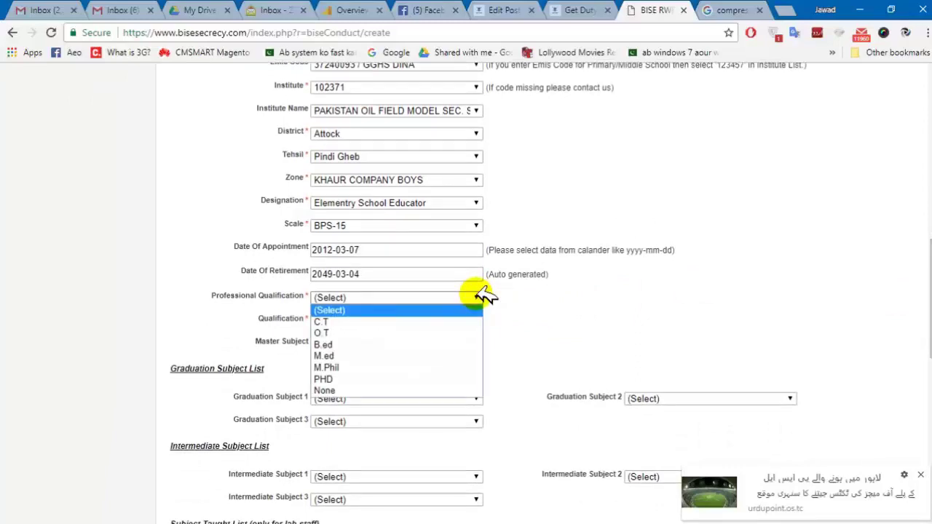
left_click(373, 344)
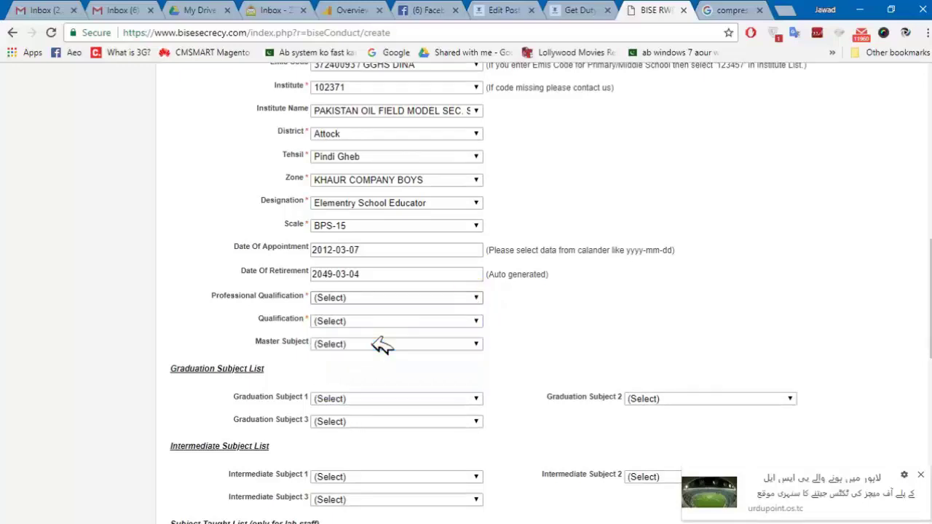
left_click(380, 322)
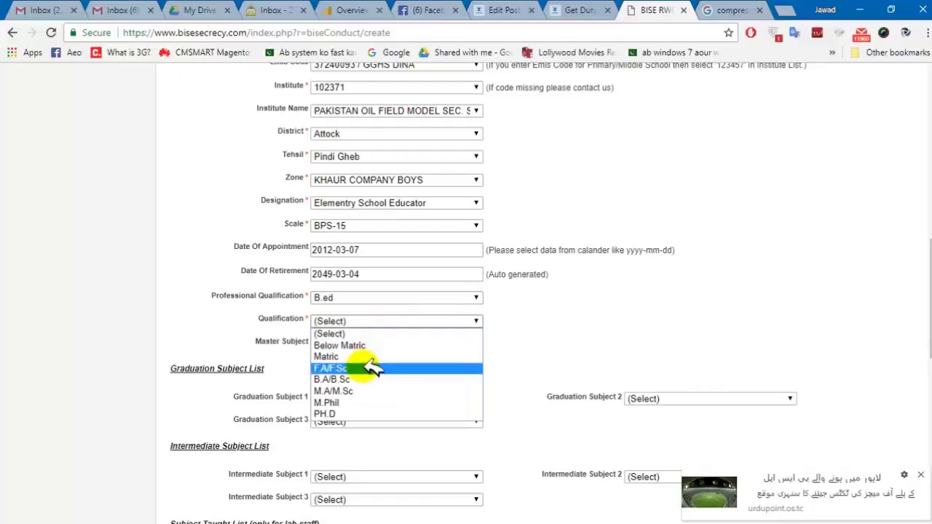
left_click(360, 391)
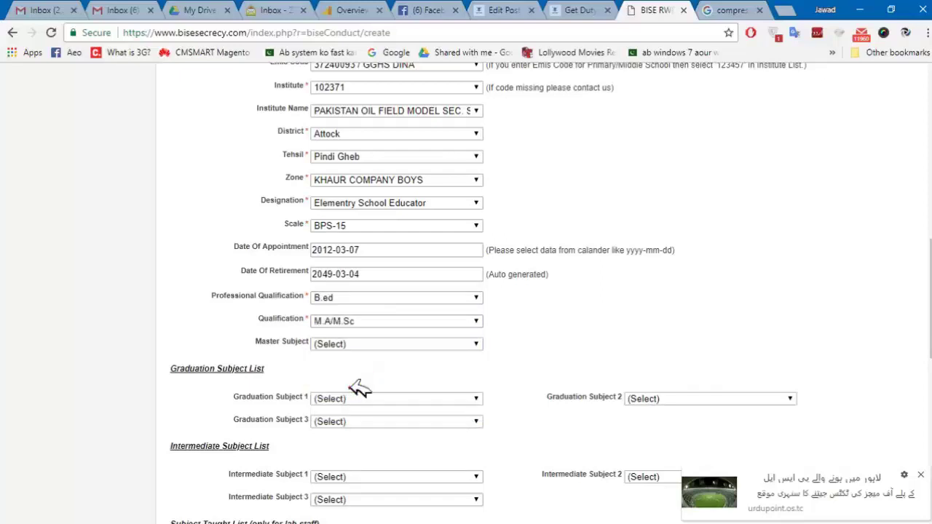
left_click(372, 345)
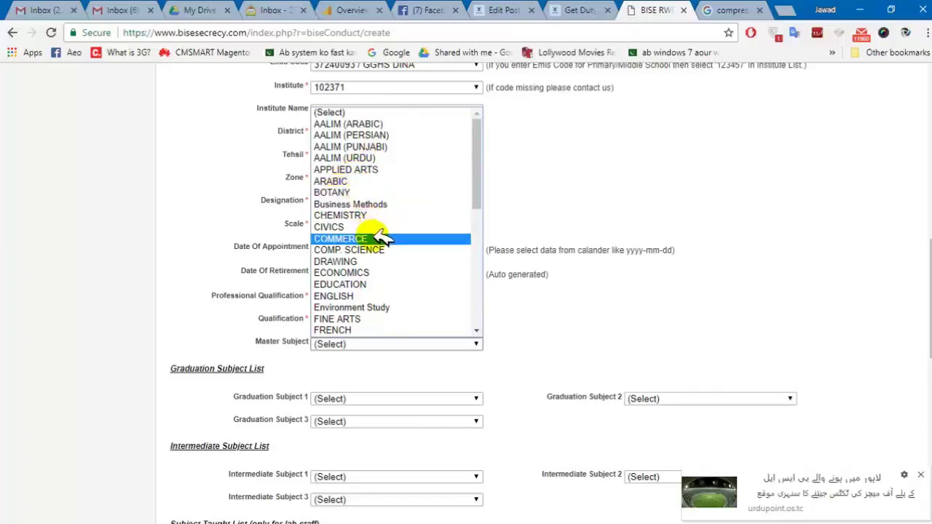
left_click(364, 250)
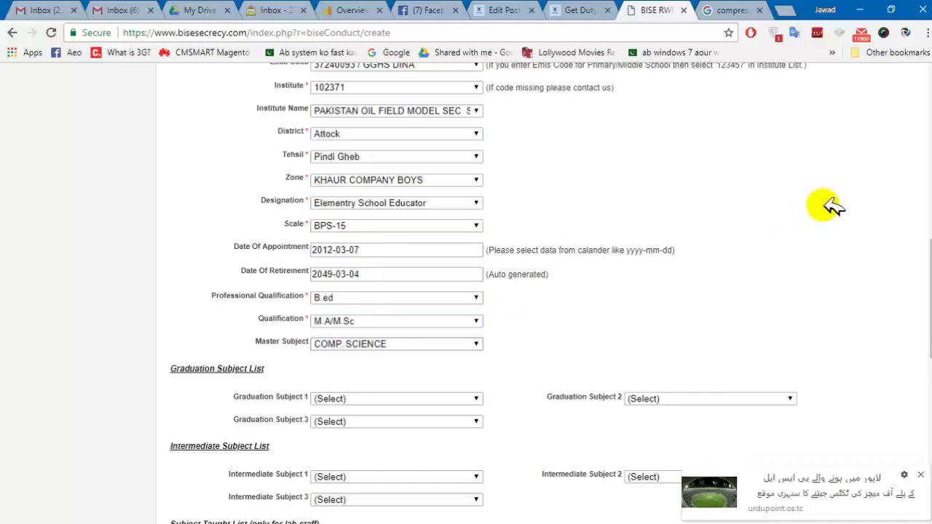
Set Graduation Subjects 1-3 to COMP. SCIENCE, COMMERCE and Business Methods.
scroll(483, 291, "down", 2)
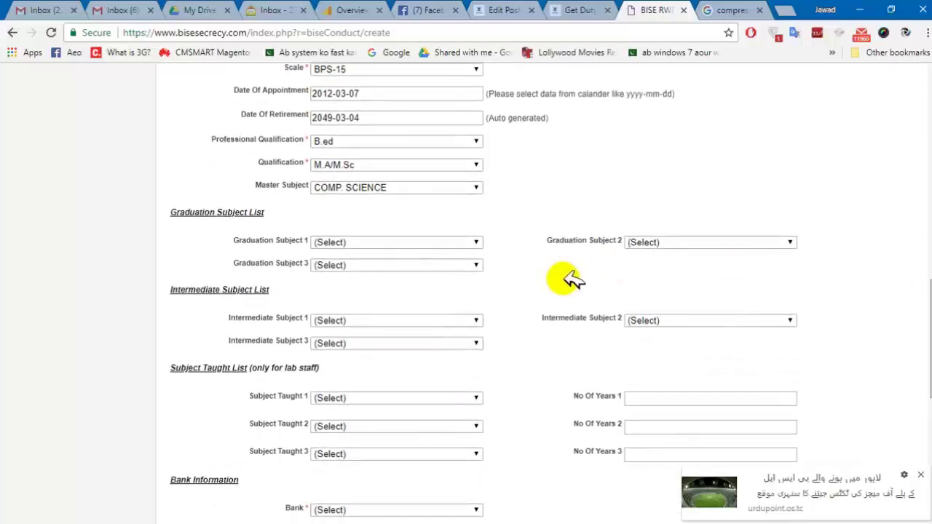
left_click(455, 242)
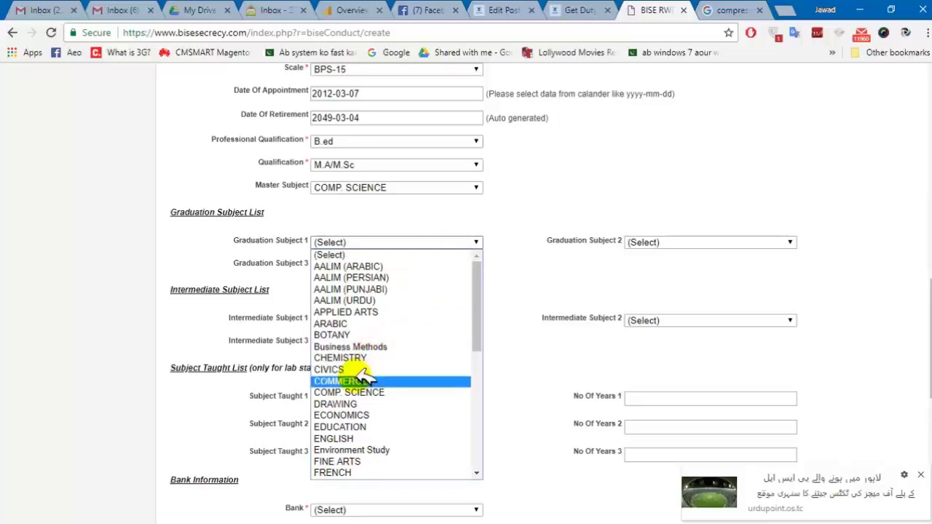
left_click(350, 391)
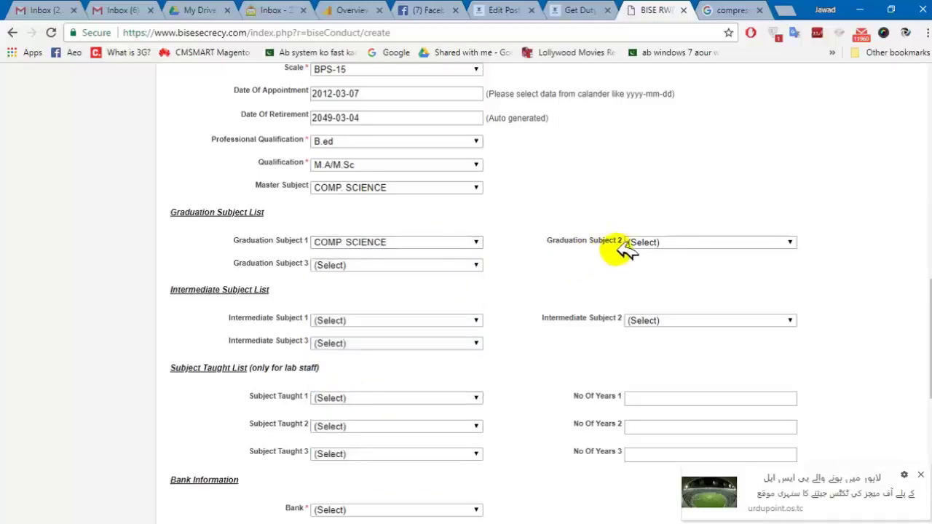
left_click(659, 243)
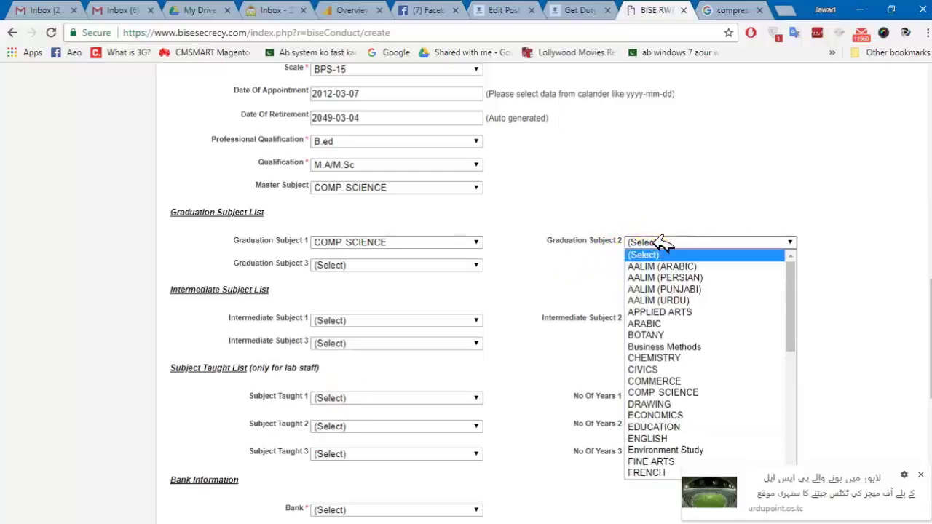
left_click(653, 381)
left_click(405, 265)
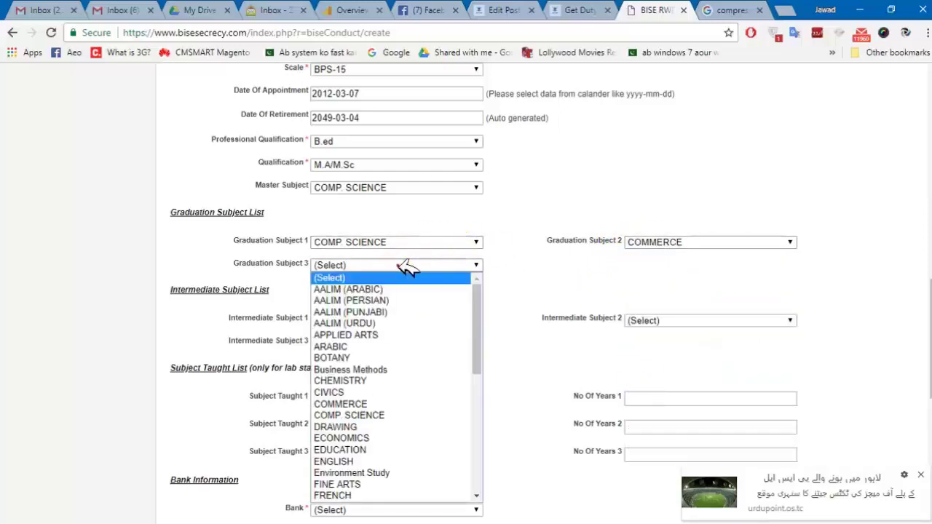
left_click(357, 369)
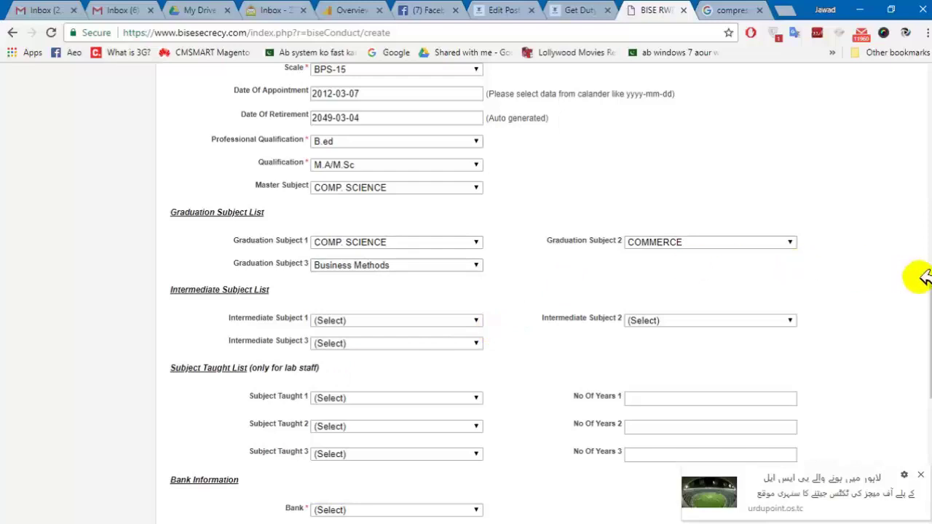
Set Intermediate Subjects 1-3 to Business Methods, Business Methods and CIVICS.
scroll(484, 291, "down", 3)
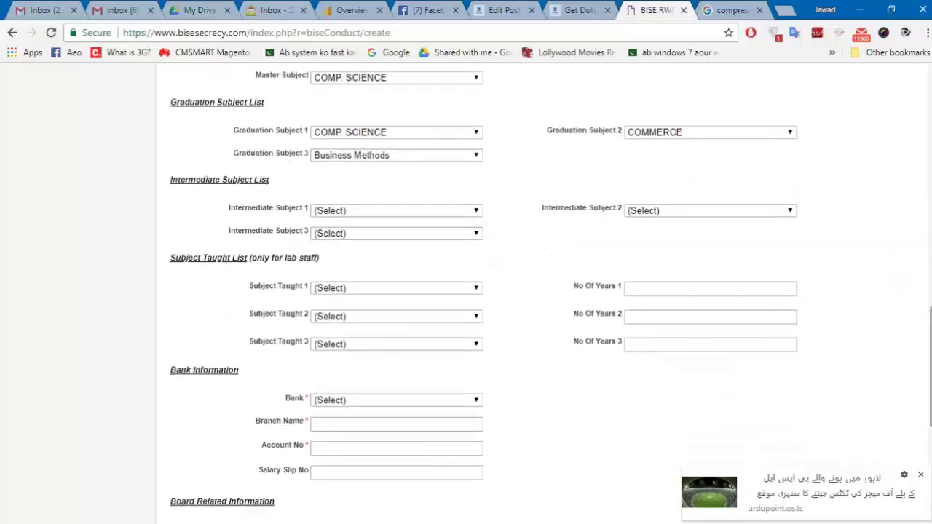
left_click(466, 212)
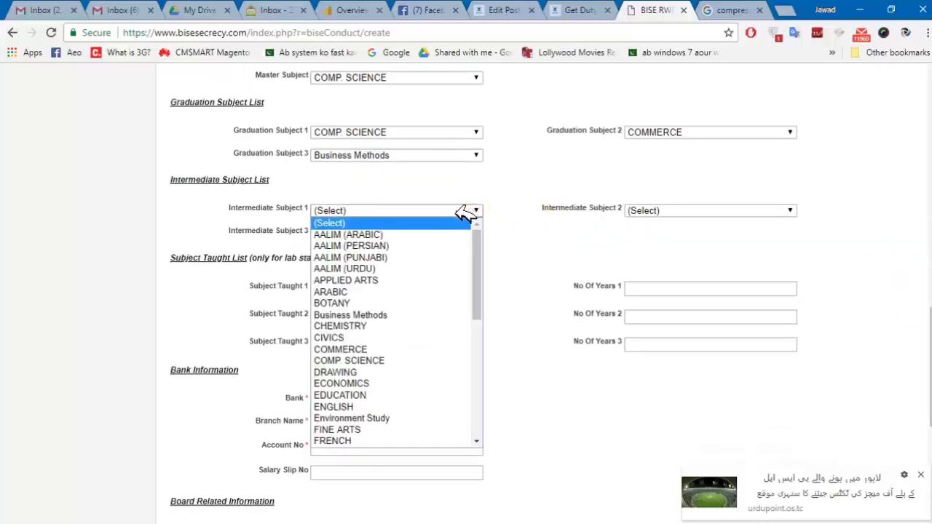
left_click(381, 312)
left_click(666, 211)
left_click(645, 312)
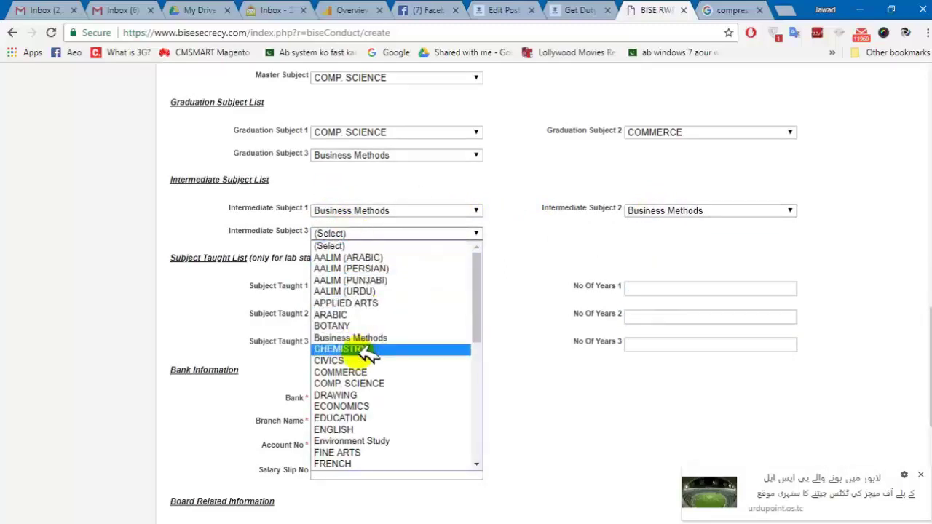
left_click(357, 360)
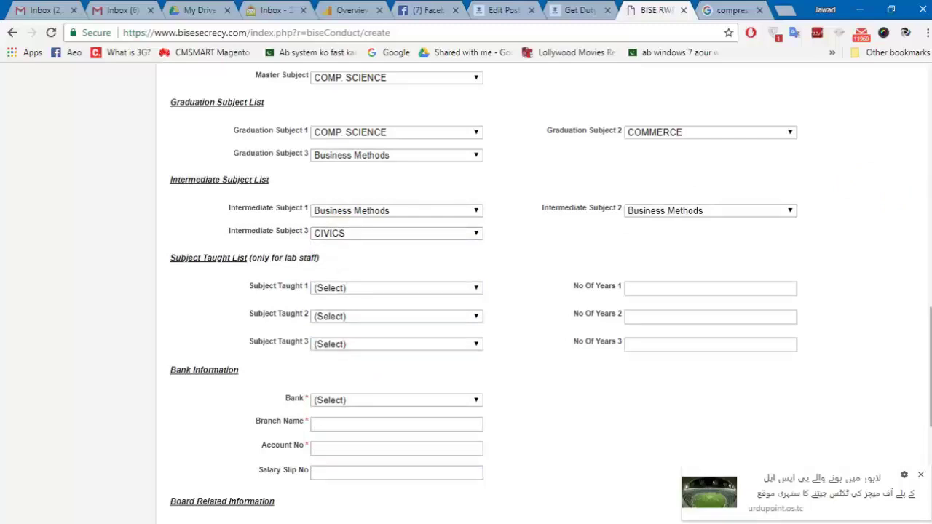
left_click_drag(931, 366, 930, 392)
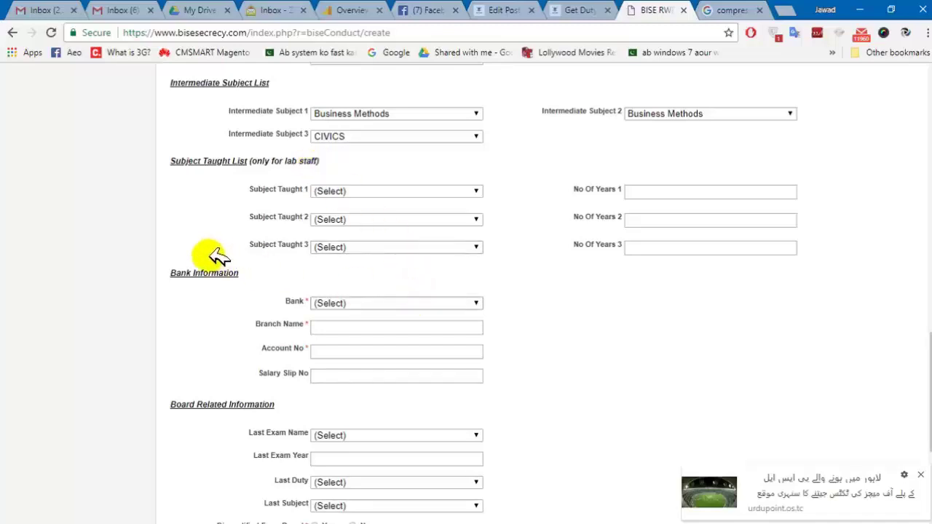
Choose Askari Bank, enter branch Chakwal, and fill in the account number.
left_click(381, 303)
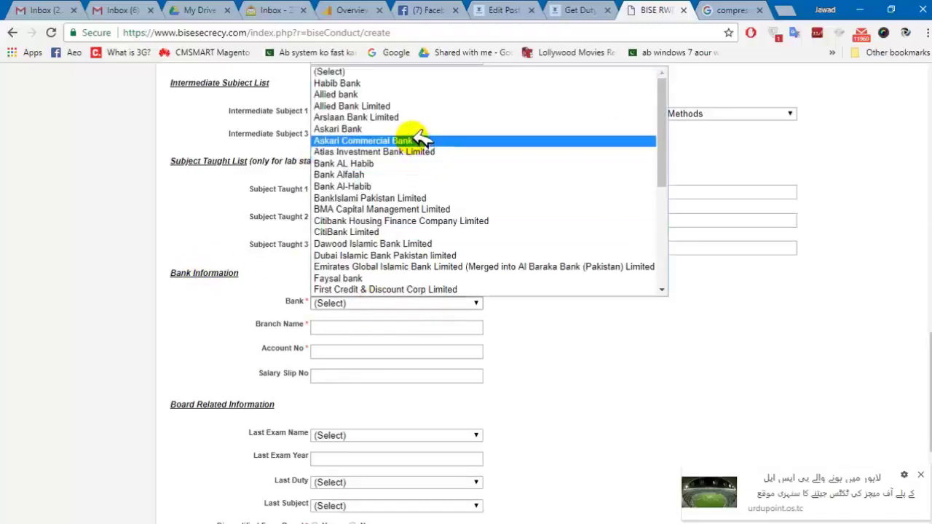
left_click(423, 129)
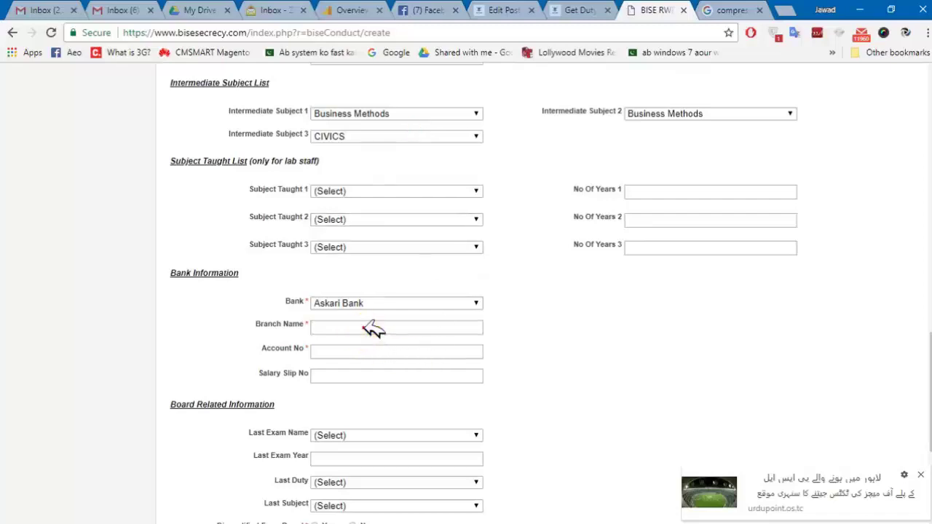
type("HB")
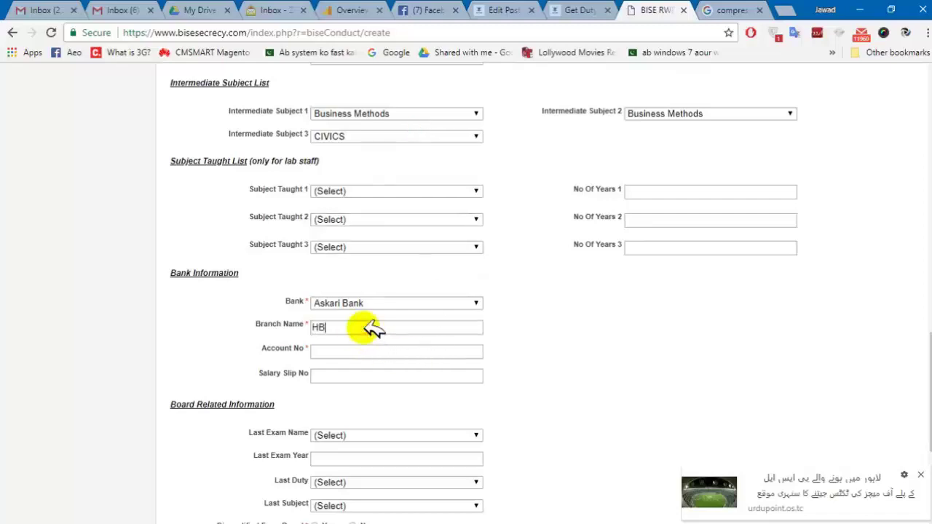
key("BackSpace")
key("BackSpace")
type("Chakwal")
key("Tab")
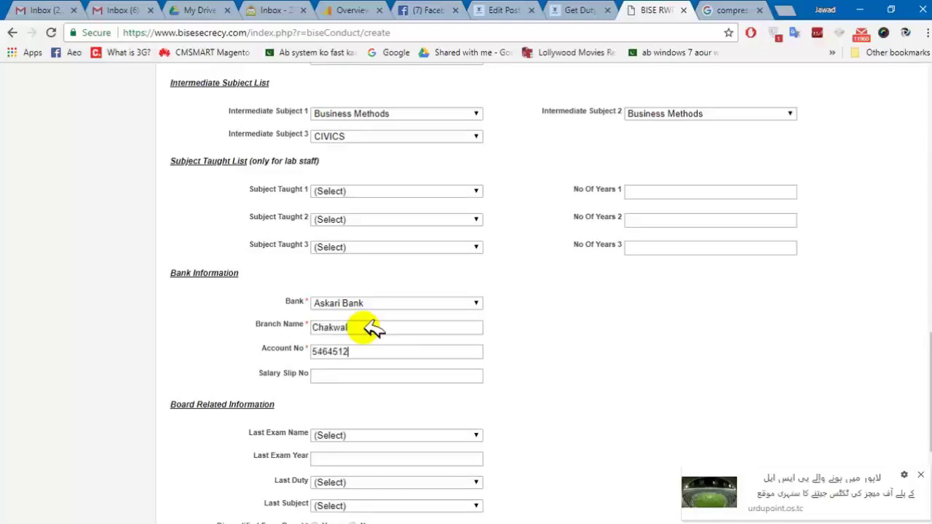
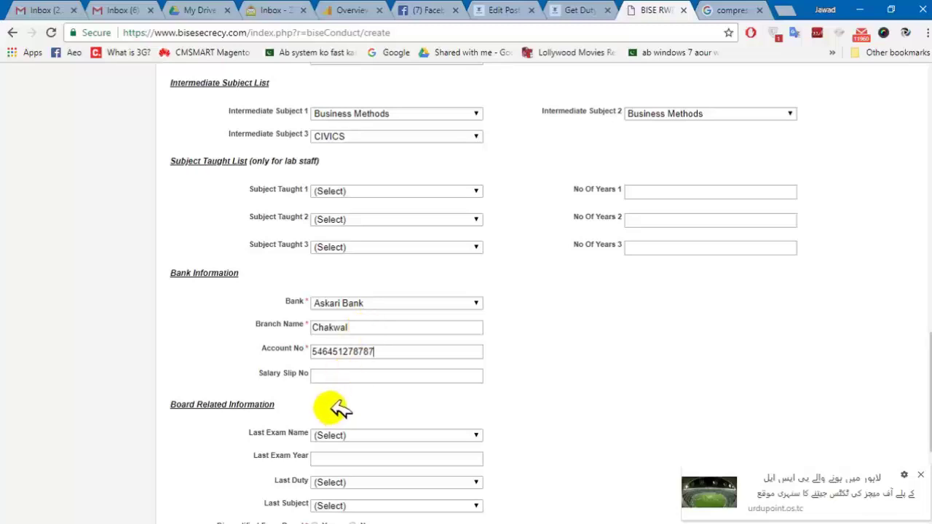
Fill in the Salary Slip No field with the salary slip number.
left_click(342, 369)
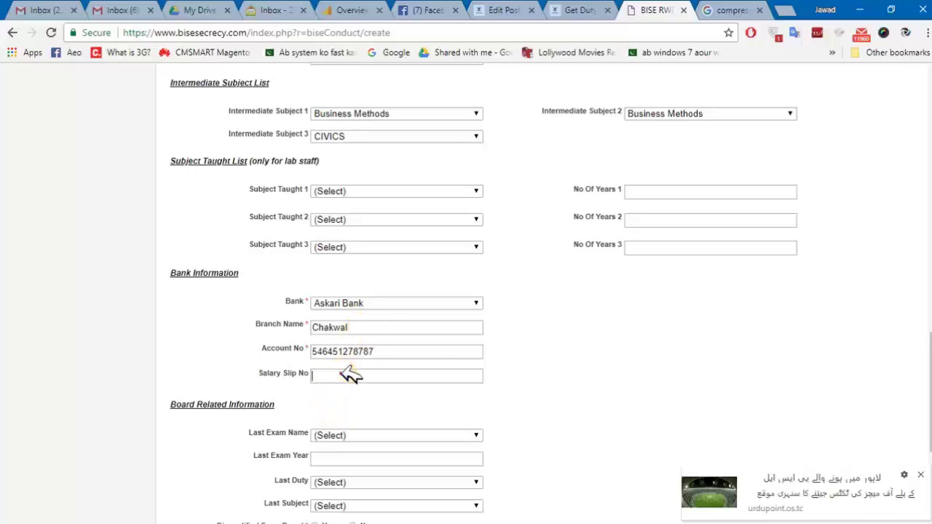
left_click(348, 374)
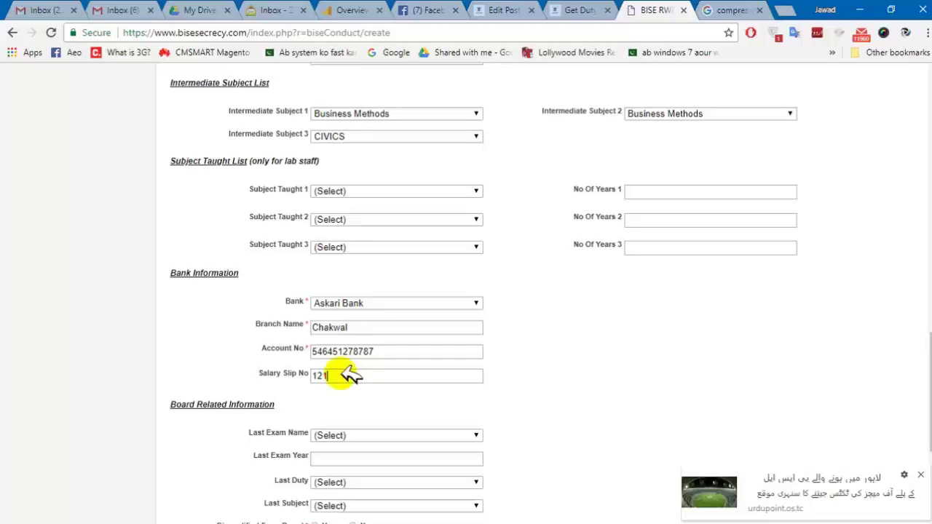
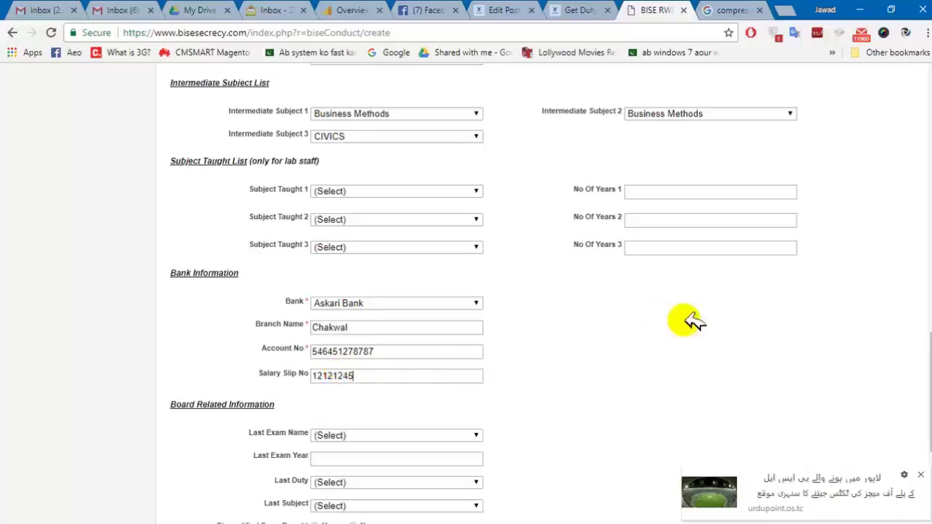
scroll(466, 291, "down", 3)
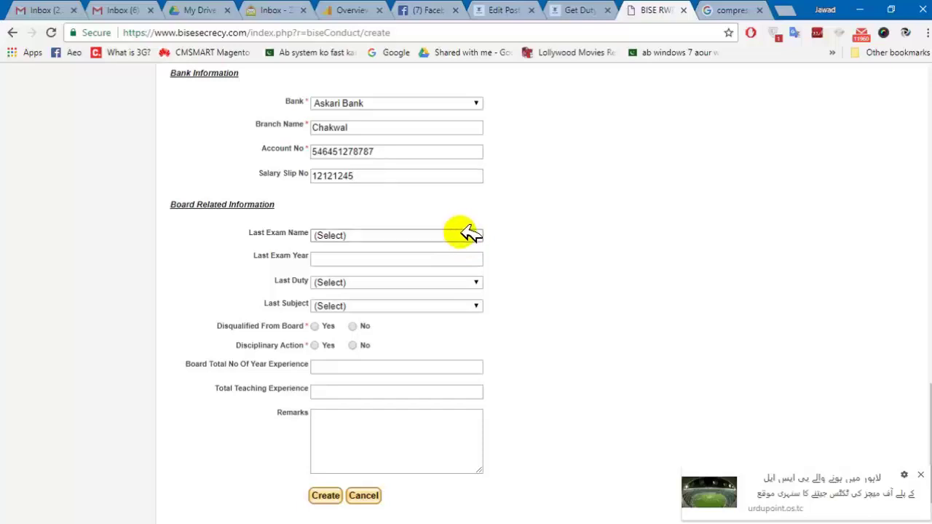
Set Last Exam Name to SSC, Last Exam Year to 4 March 2014, and Last Duty to Invigilators.
left_click(469, 235)
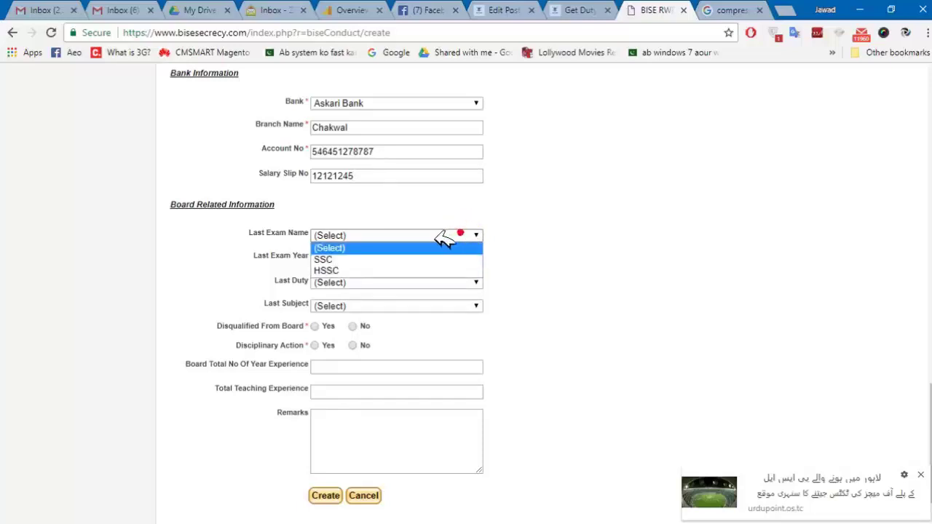
left_click(400, 259)
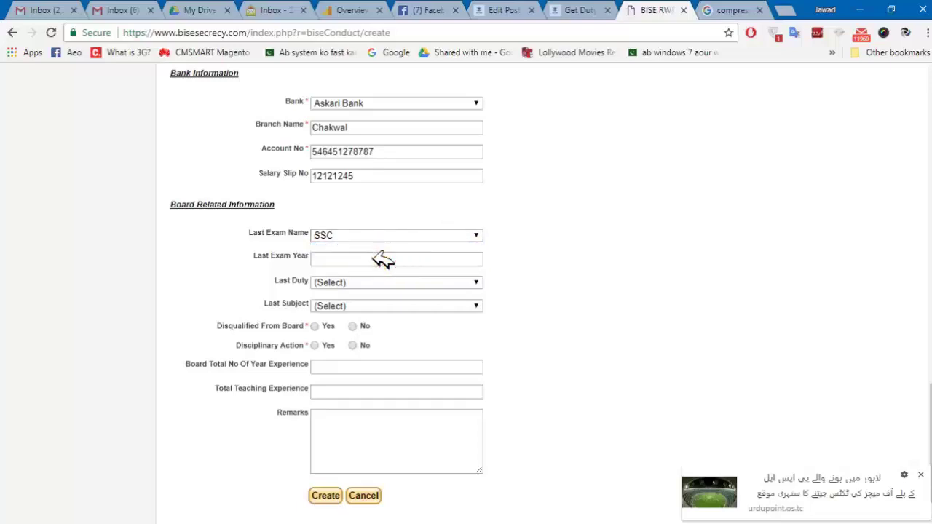
left_click(382, 259)
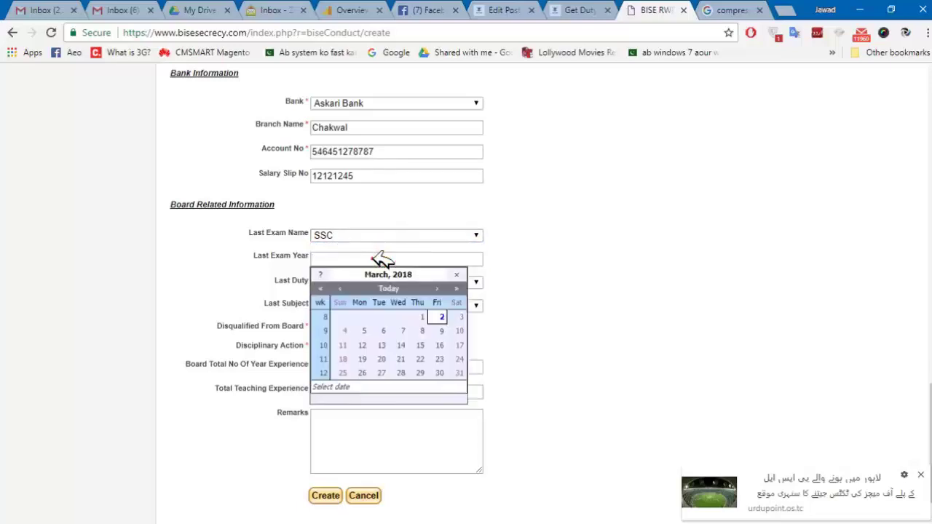
left_click(323, 287)
left_click(323, 288)
left_click(322, 288)
left_click(323, 288)
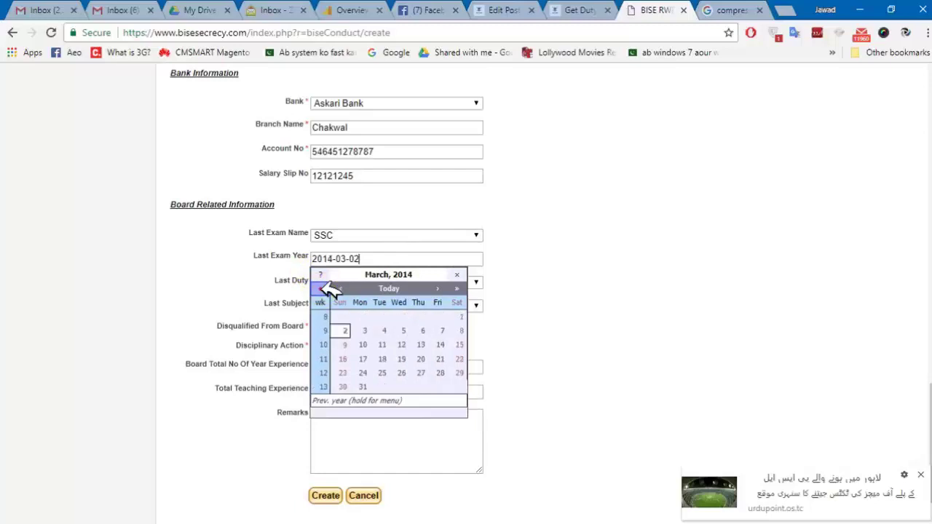
left_click(388, 330)
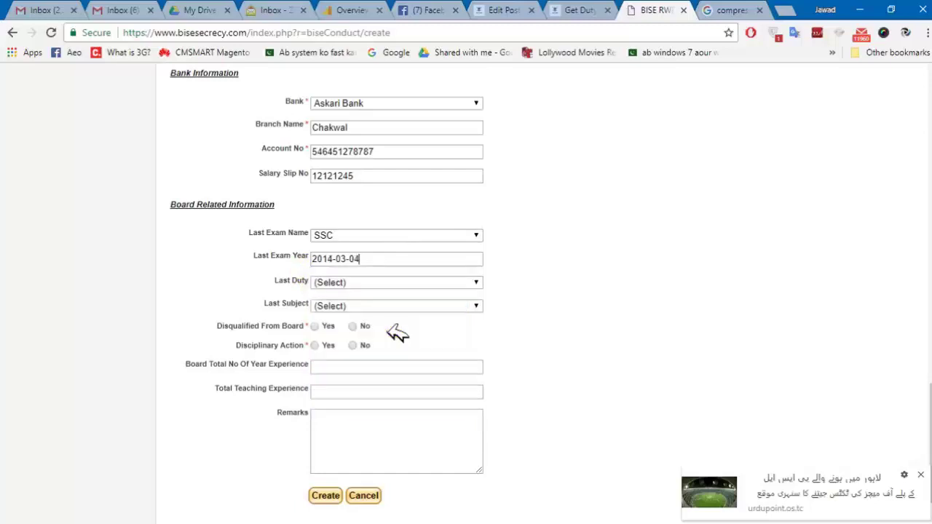
left_click(385, 281)
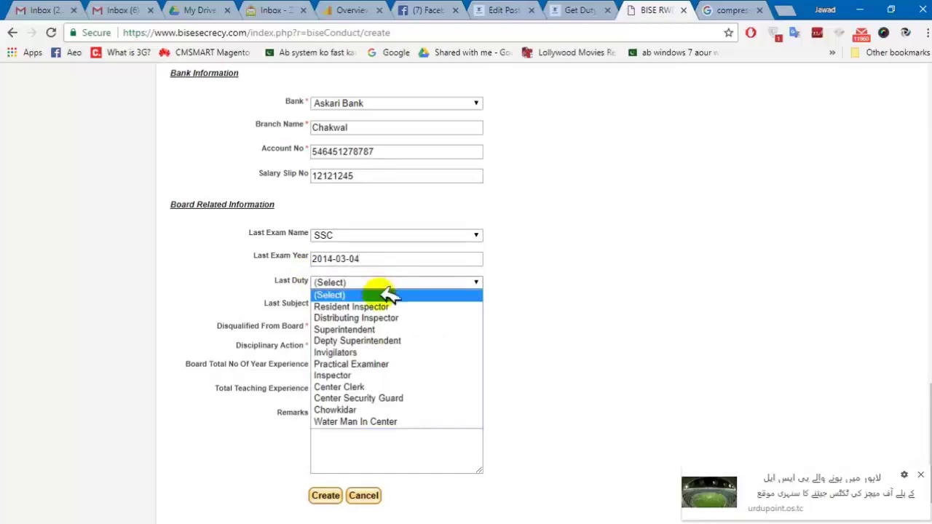
left_click(354, 354)
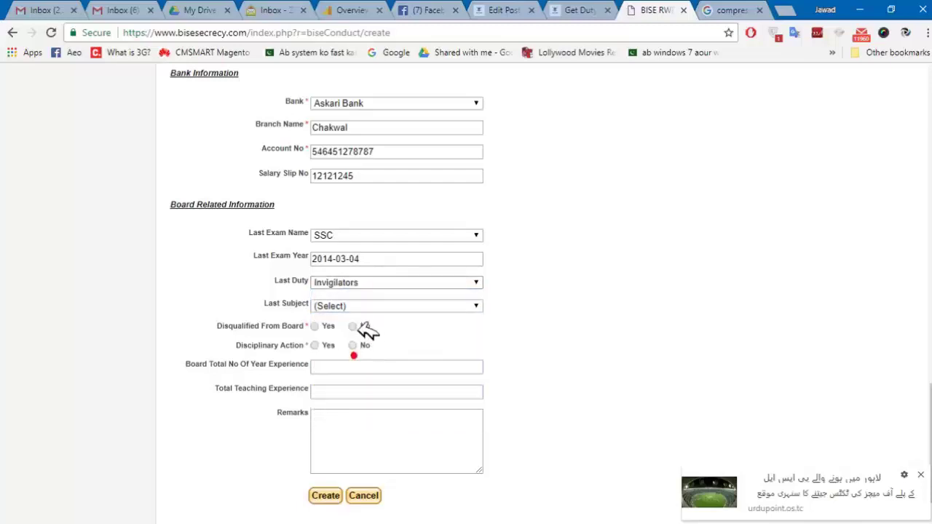
Choose ARABIC-I as the last subject and answer No to disqualification and disciplinary action.
left_click(364, 309)
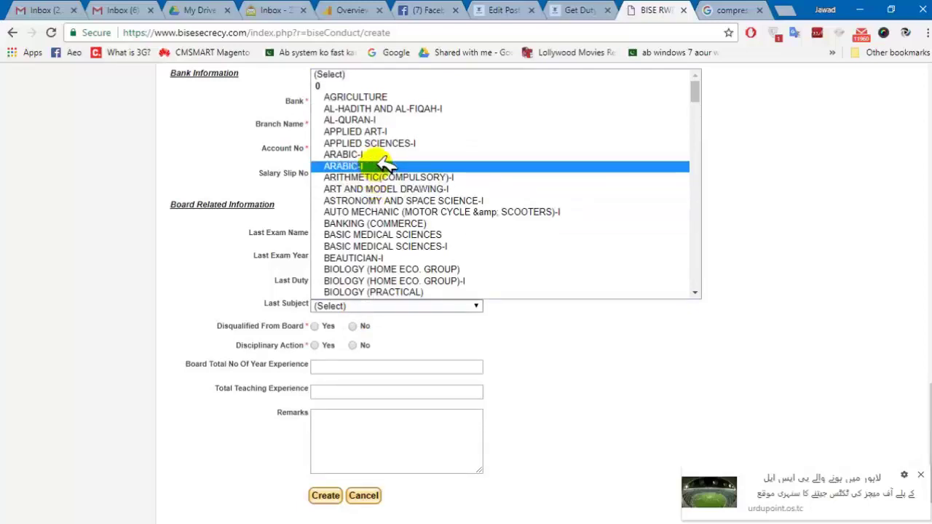
left_click(379, 167)
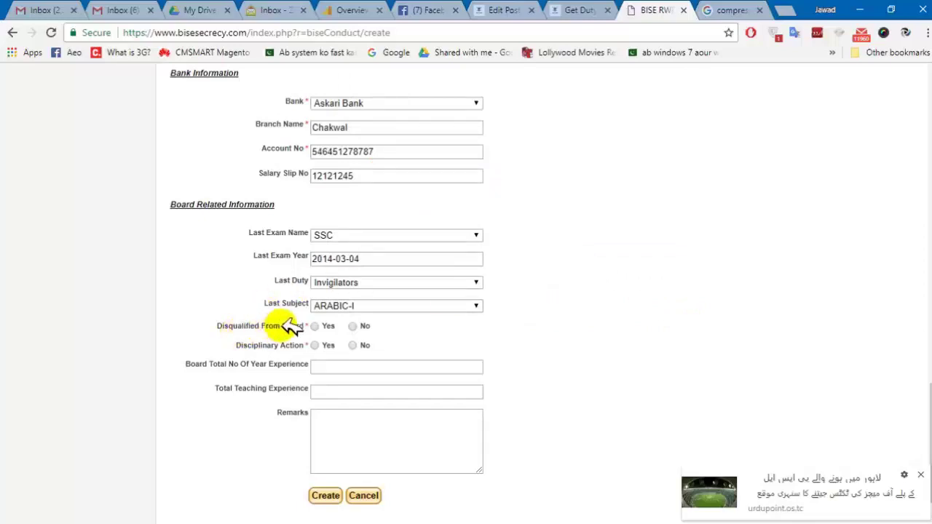
left_click(353, 327)
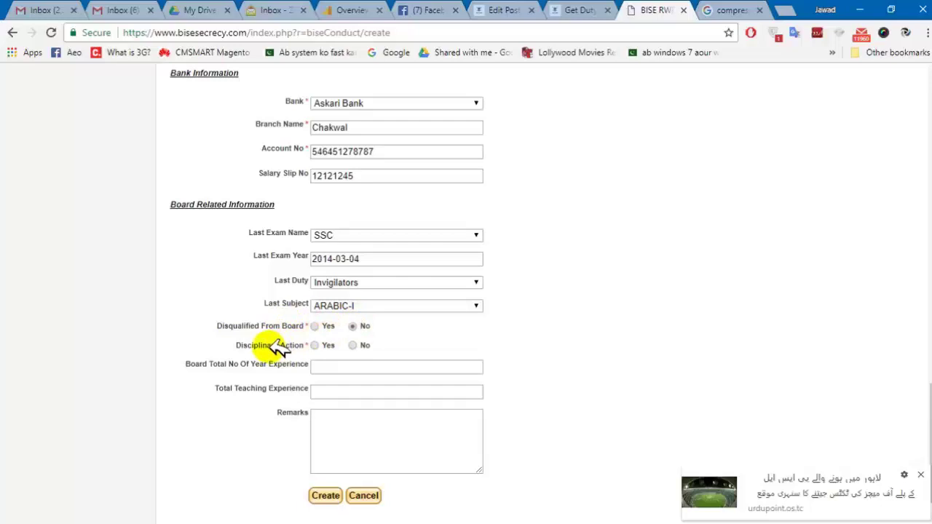
left_click(354, 345)
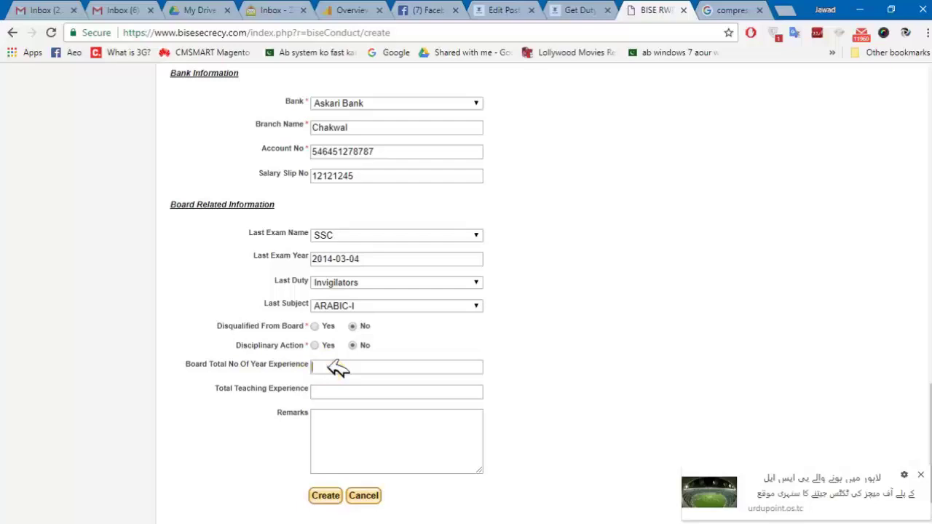
Enter 3 as the total teaching experience.
left_click(344, 392)
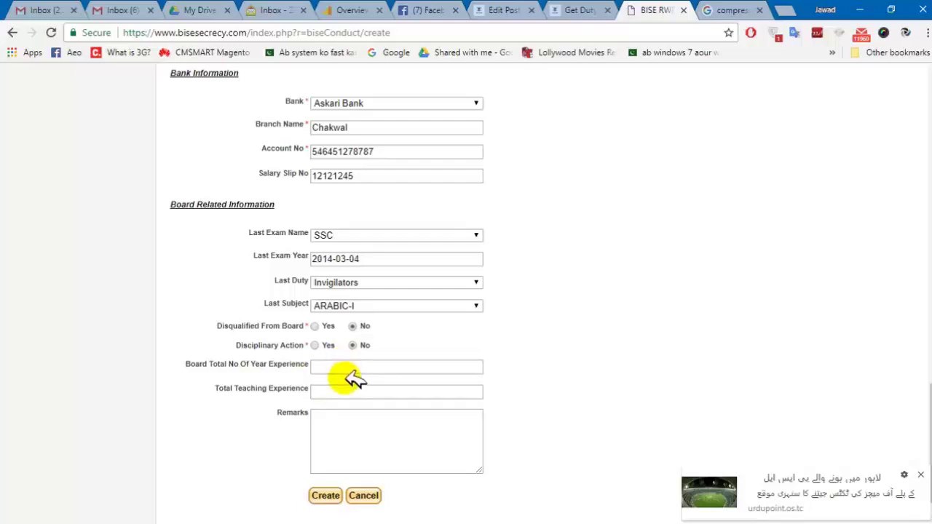
type("3")
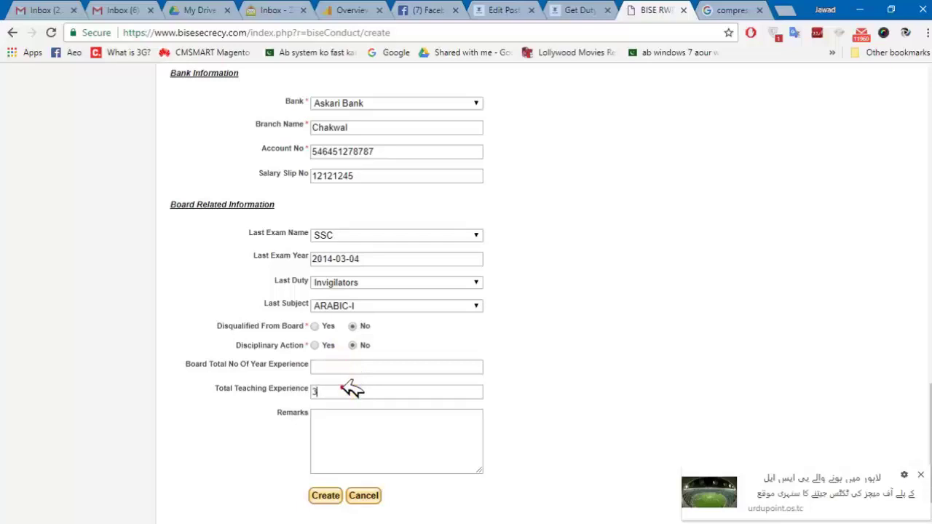
right_click(343, 386)
left_click(349, 420)
scroll(910, 417, "down", 1)
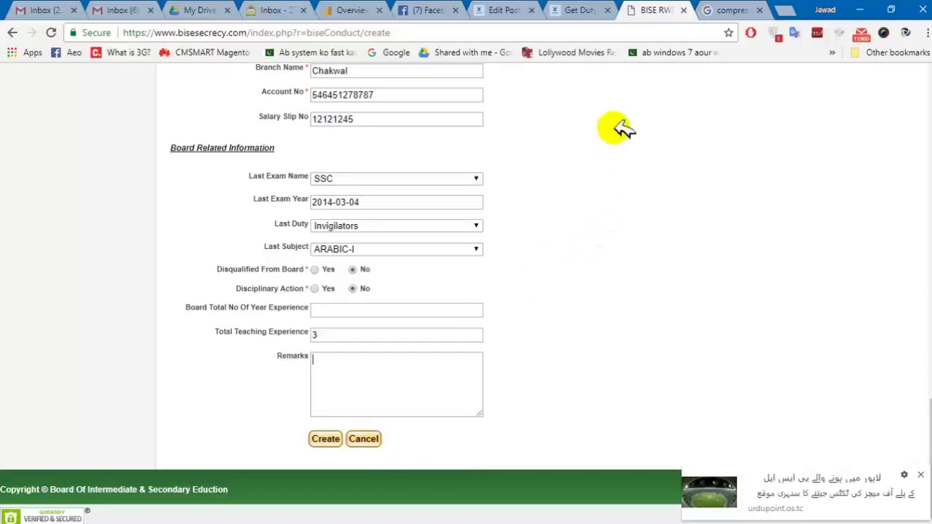
Switch to the 'Get Duty' tab showing the Top IT World article on Invigilators Duty login.
left_click(589, 10)
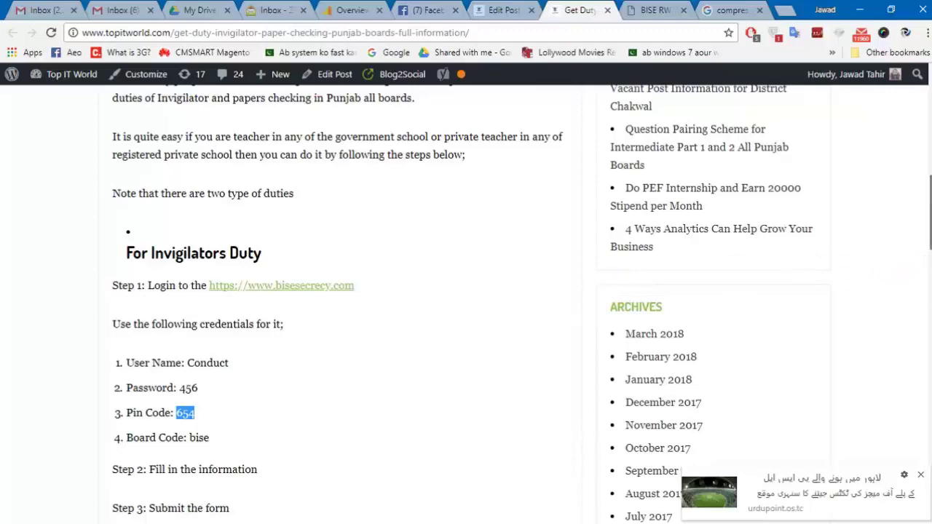
Scroll the article down to the Paper Checking Duty login credentials and steps.
scroll(927, 234, "down", 6)
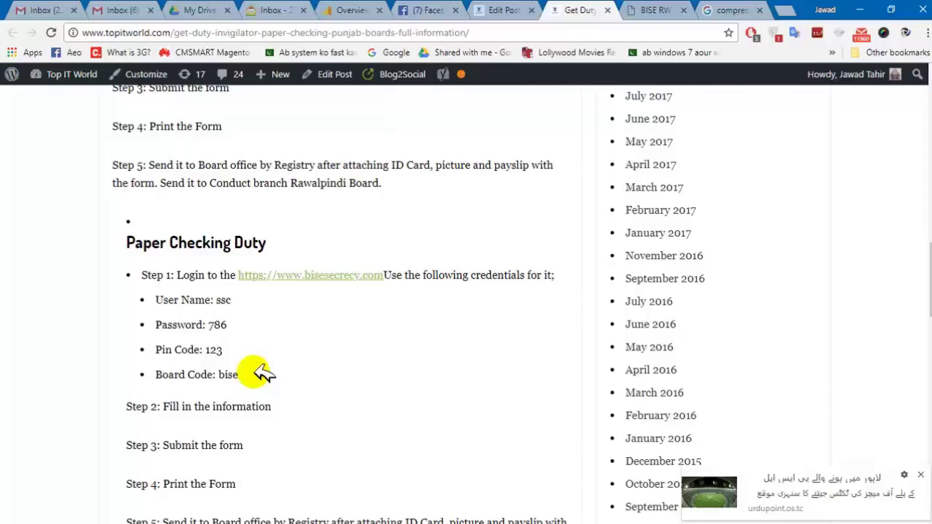
Scroll the article to Steps 2–5, ending with sending the printed form to the Rawalpindi Board.
scroll(929, 284, "down", 3)
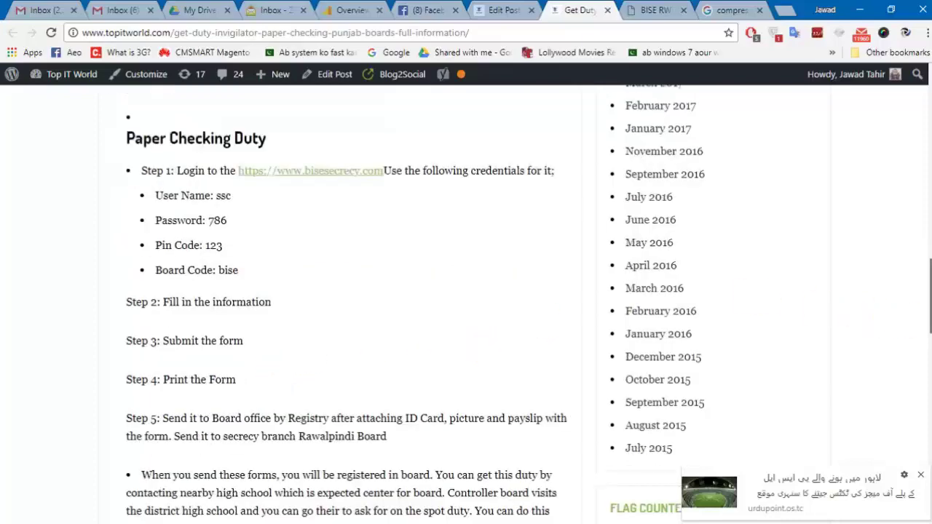
scroll(930, 291, "down", 3)
scroll(929, 320, "down", 2)
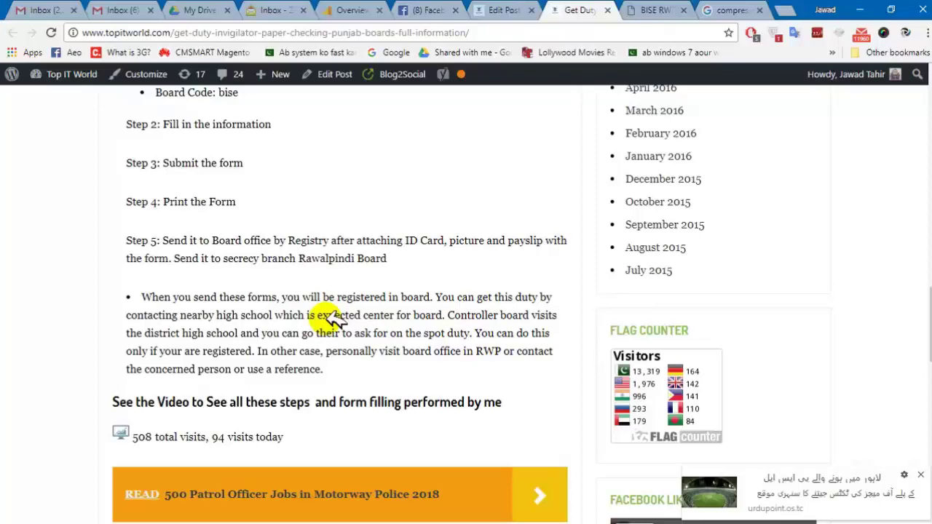
Return to the Paper Checking Duty section and dismiss the urdupoint ad popup.
scroll(925, 315, "up", 10)
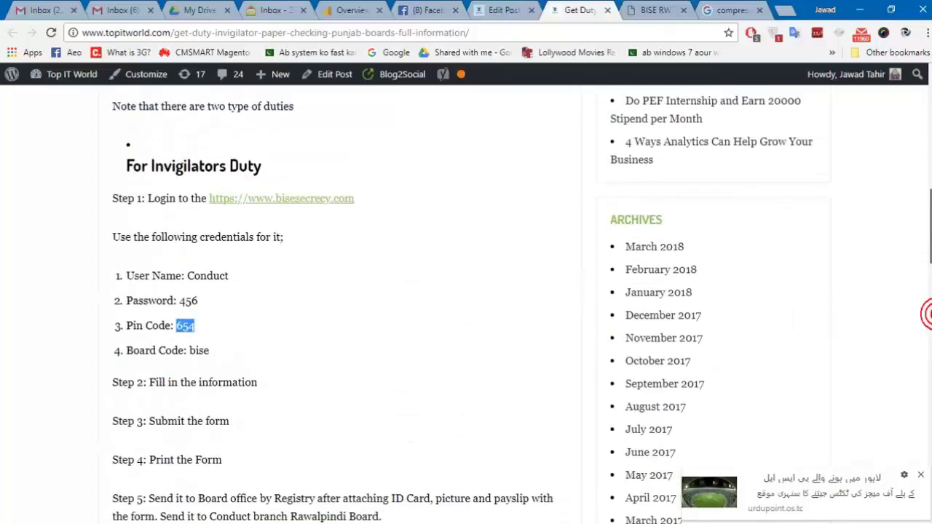
scroll(925, 315, "up", 4)
scroll(925, 314, "down", 9)
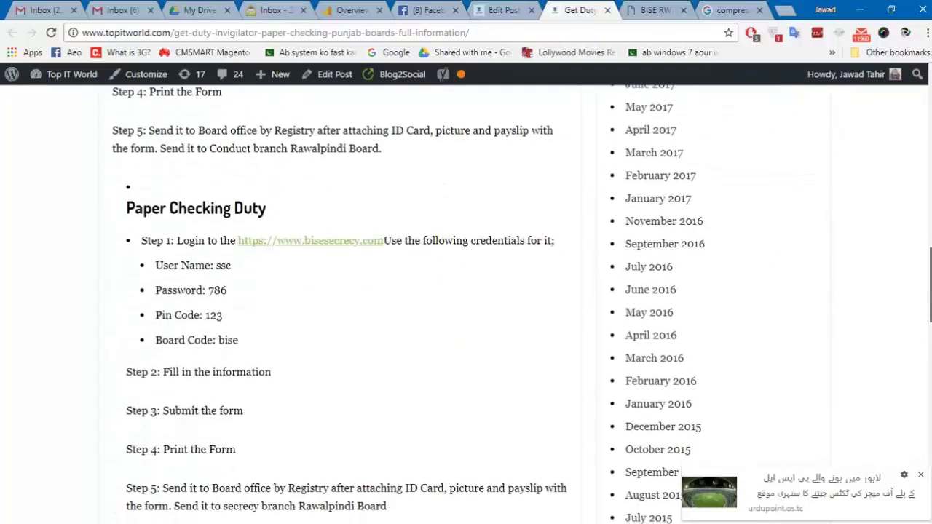
left_click(922, 476)
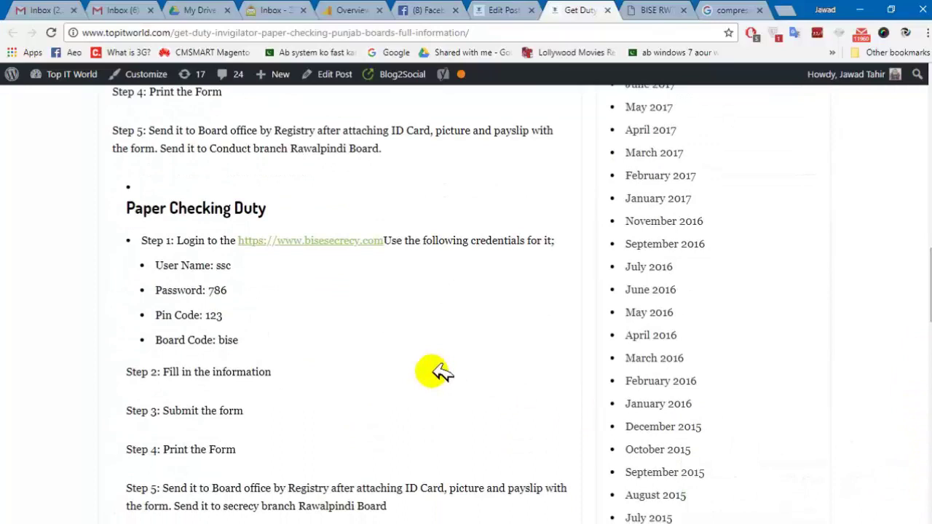